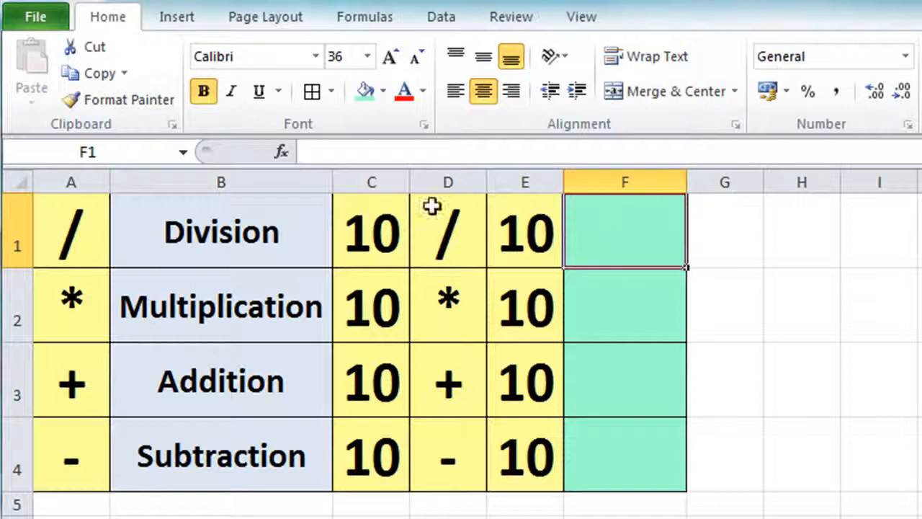
# Enter the formula =C1/E1 in cell F1 to divide the two values in the Division row.
pyautogui.write('=')
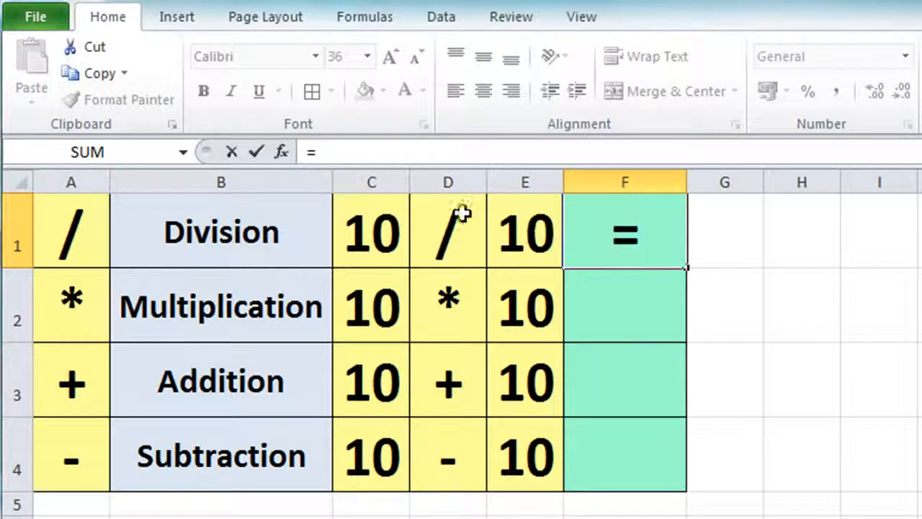
pyautogui.click(355, 226)
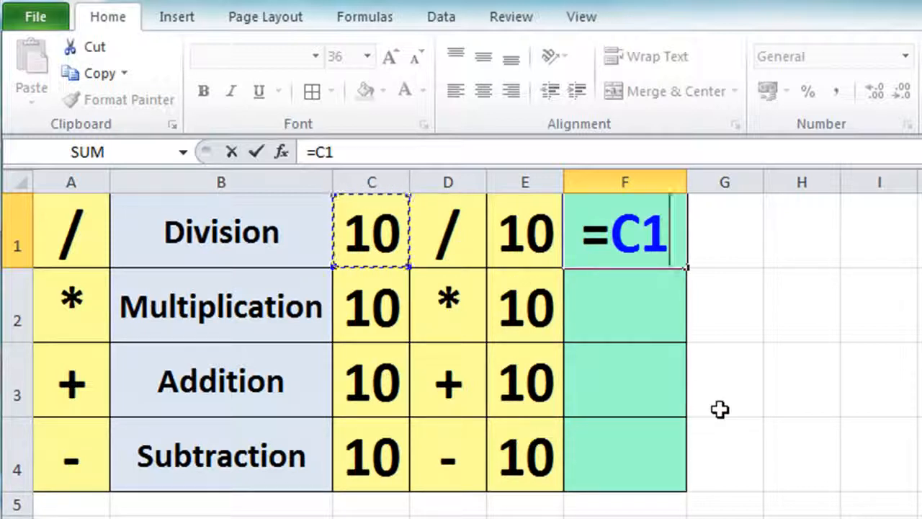
pyautogui.write('/')
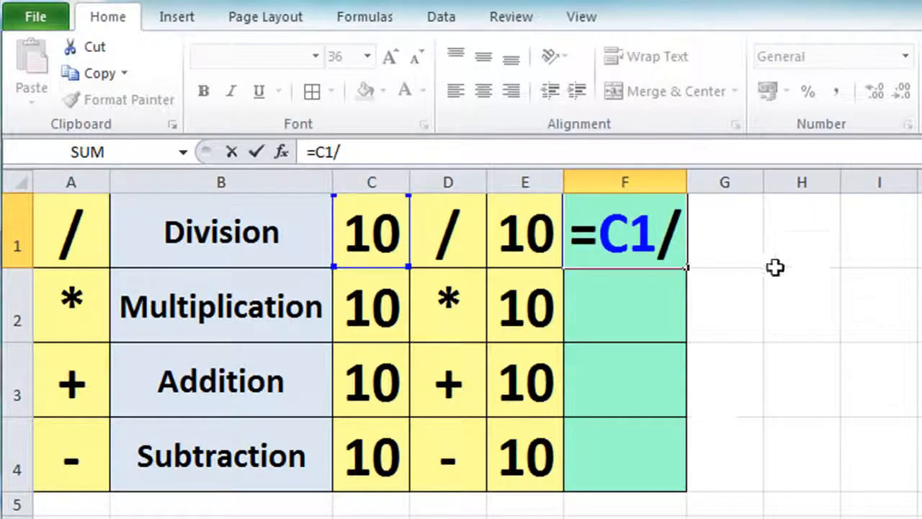
pyautogui.click(533, 229)
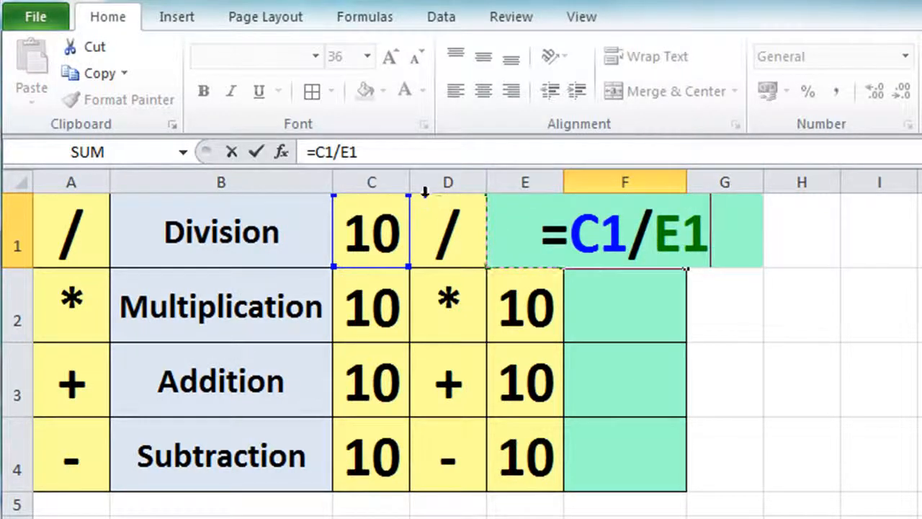
pyautogui.click(258, 152)
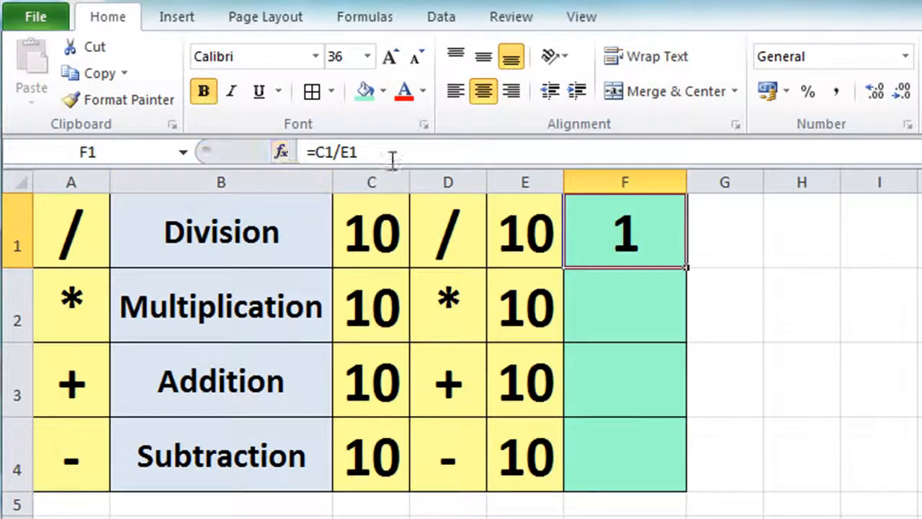
# Enter the formula =C2*E2 in cell F2 to multiply the two values in the Multiplication row.
pyautogui.click(603, 302)
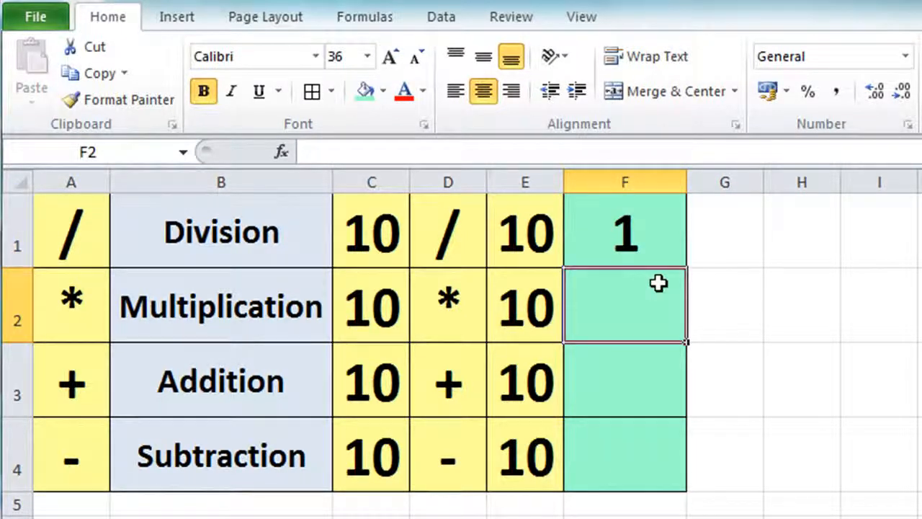
pyautogui.write('=')
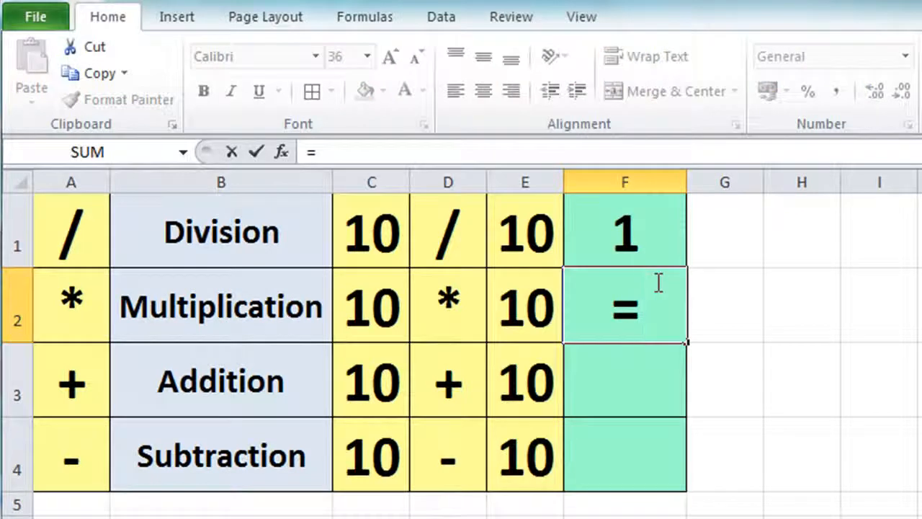
pyautogui.click(380, 308)
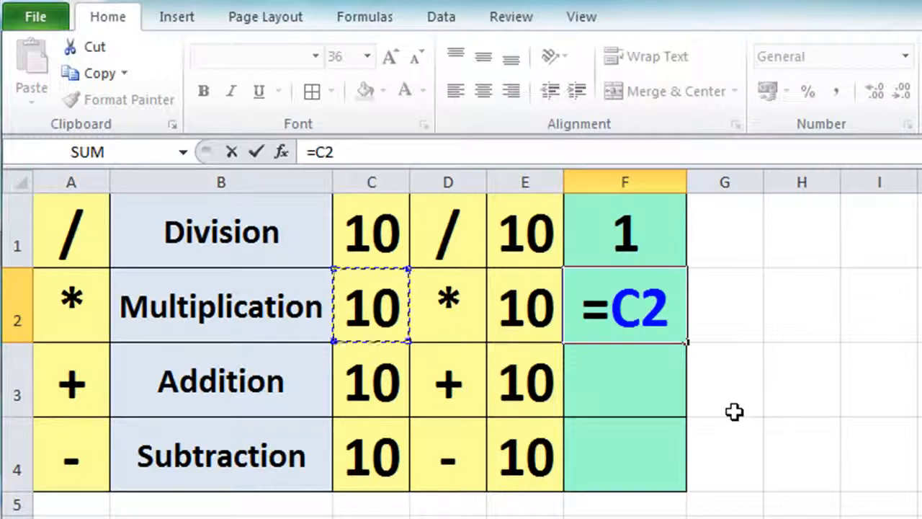
pyautogui.write('*')
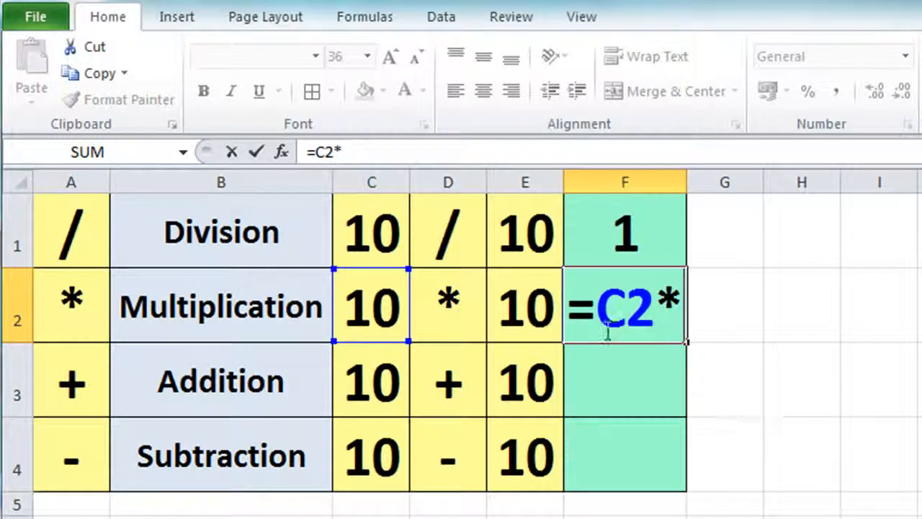
pyautogui.click(526, 313)
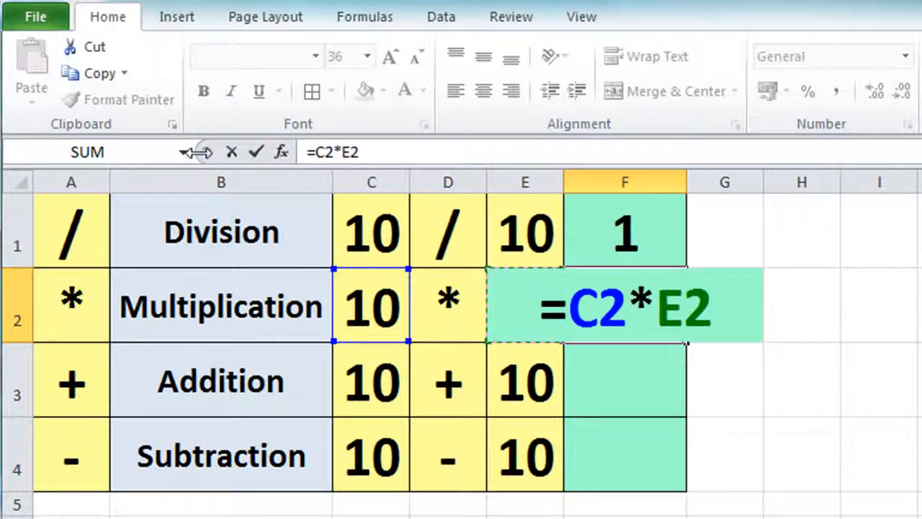
pyautogui.click(256, 151)
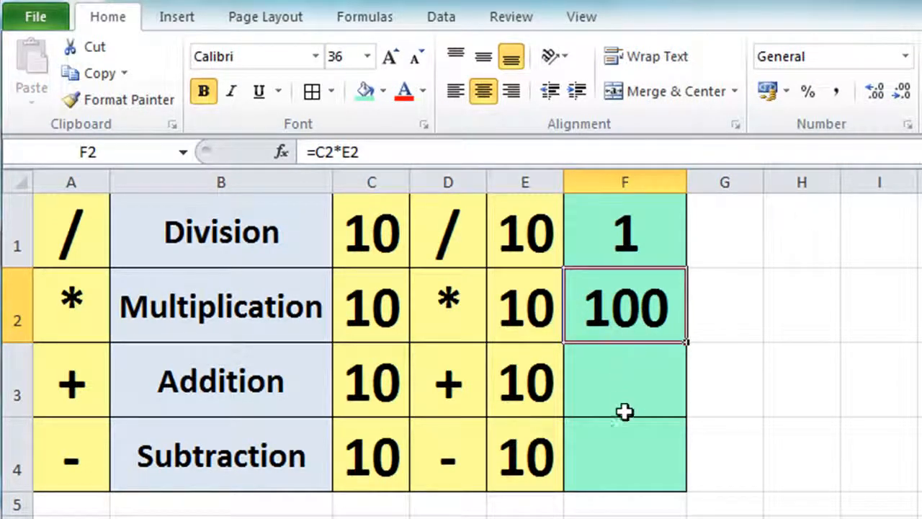
# Enter the formula =C3+E3 in cell F3 to add the two values in the Addition row.
pyautogui.click(623, 383)
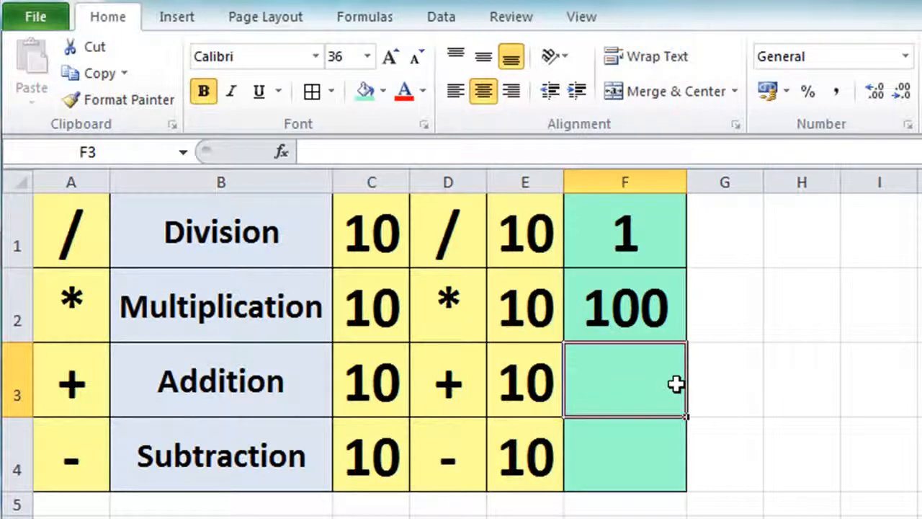
pyautogui.write('=')
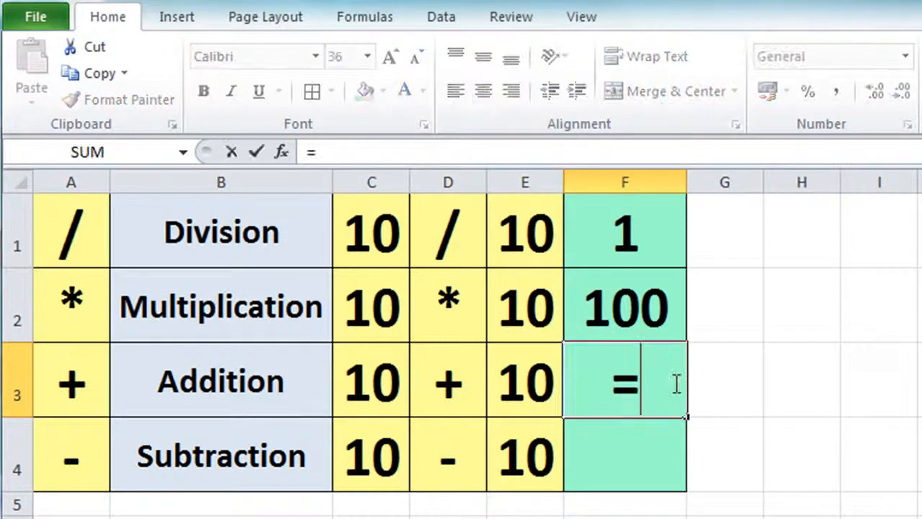
pyautogui.click(368, 383)
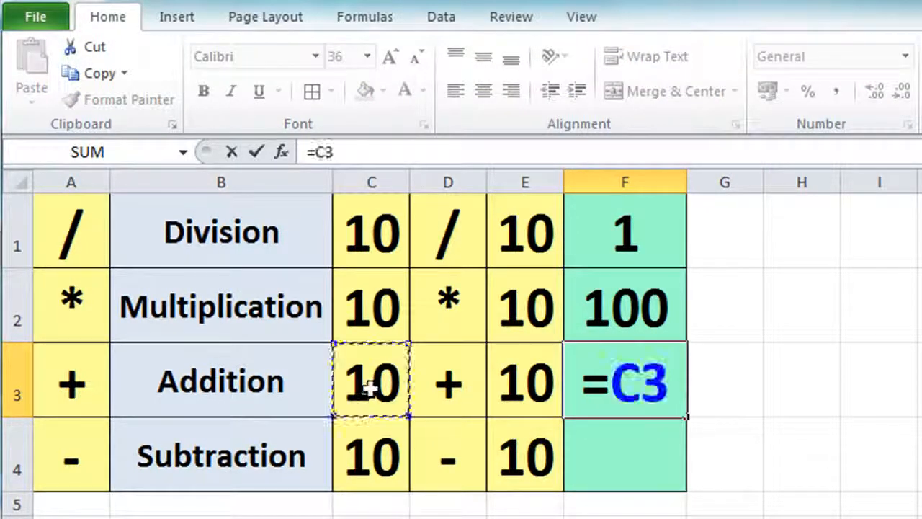
pyautogui.write('+')
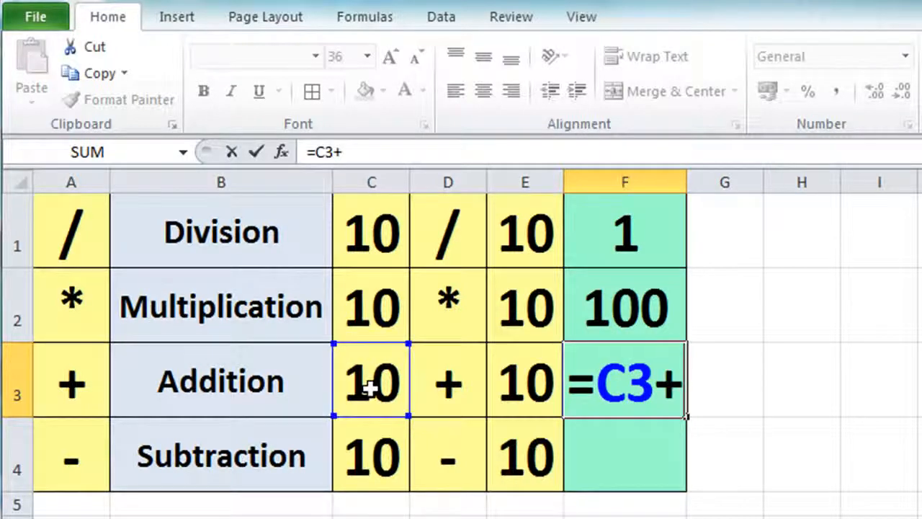
pyautogui.click(497, 383)
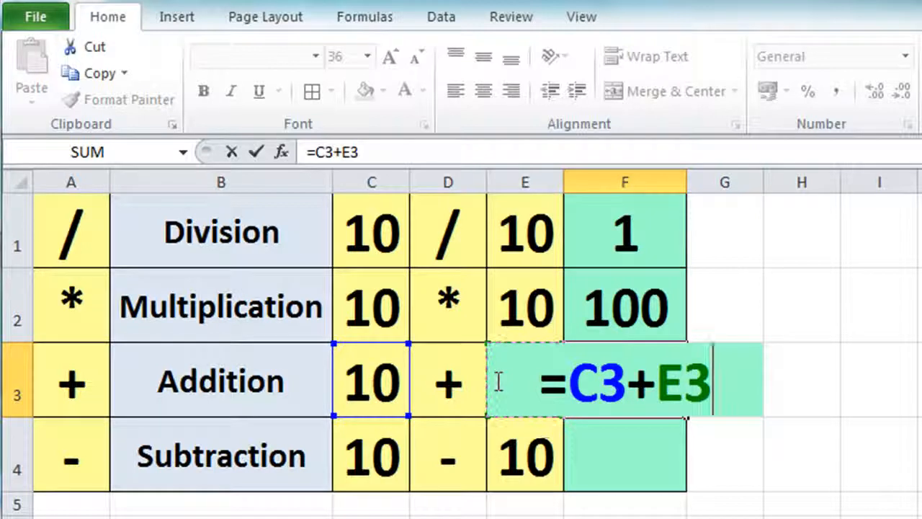
pyautogui.press('Return')
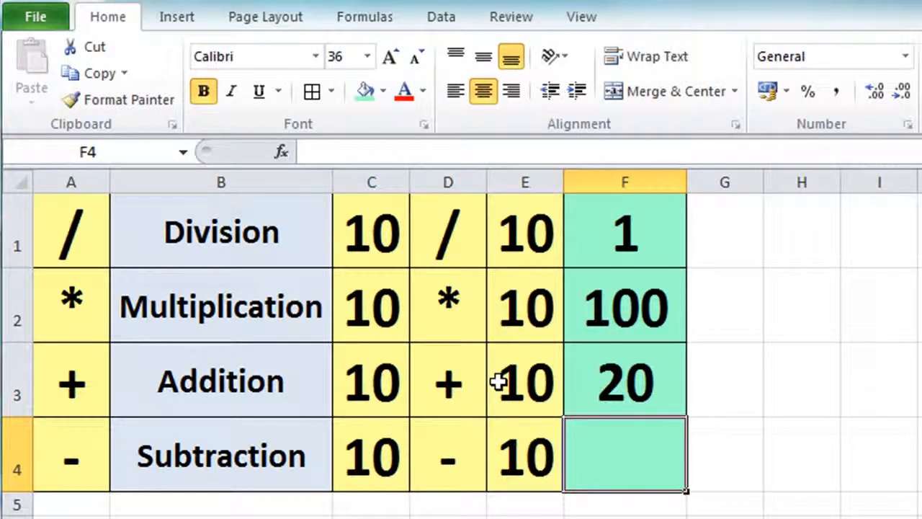
# Enter the formula =C4-E4 in cell F4 to subtract the second value from the first in the Subtraction row.
pyautogui.write('=')
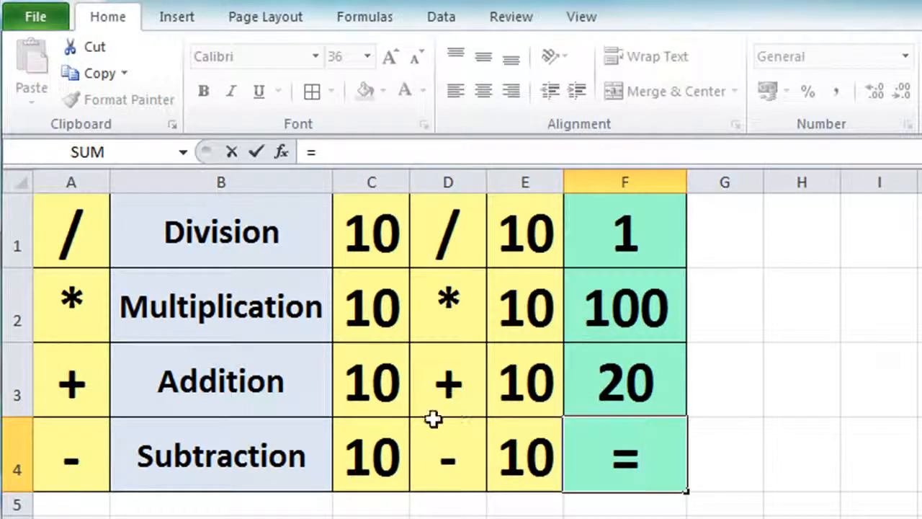
pyautogui.click(371, 445)
pyautogui.write('-')
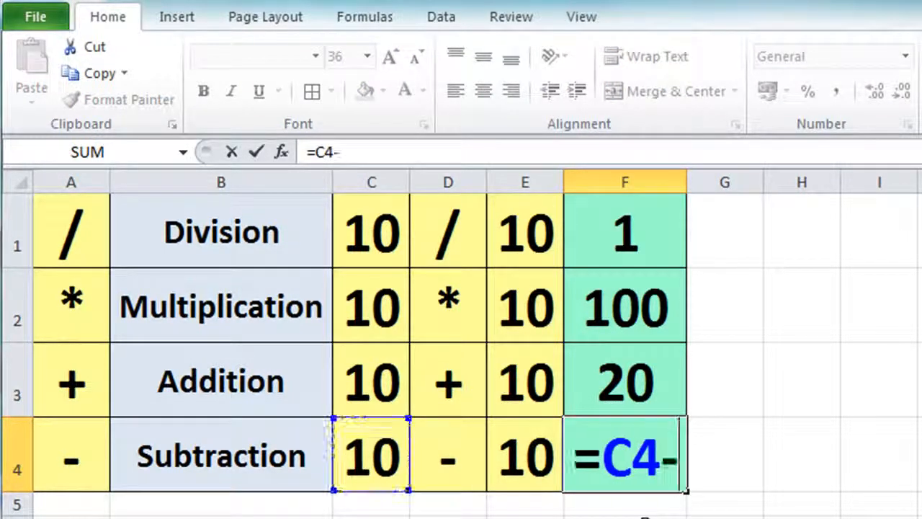
pyautogui.click(535, 471)
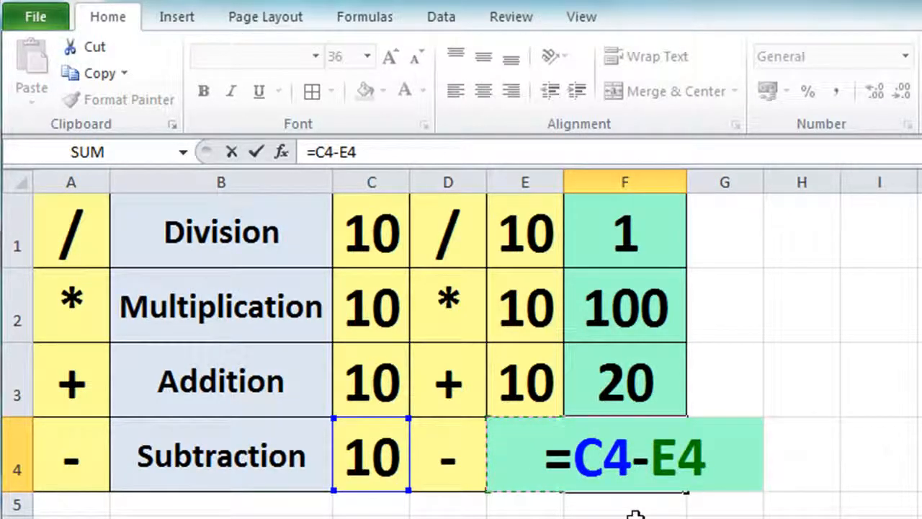
pyautogui.press('Return')
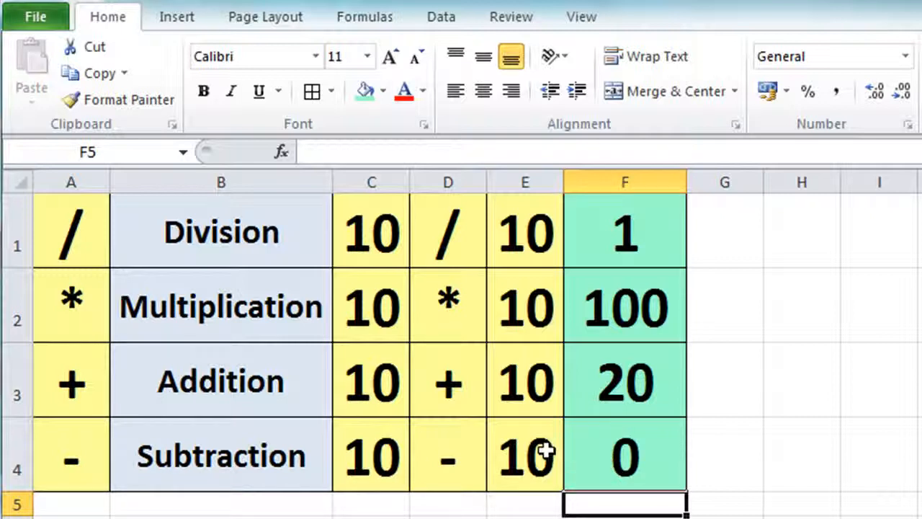
# Set the Subtraction row's second number in E4 to 5 and the Addition row's first number in C3 to 50.
pyautogui.click(512, 452)
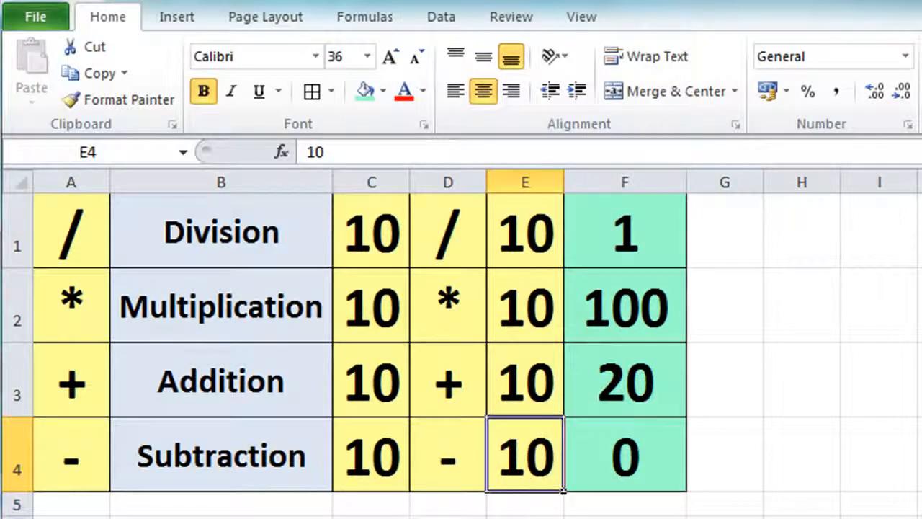
pyautogui.write('5')
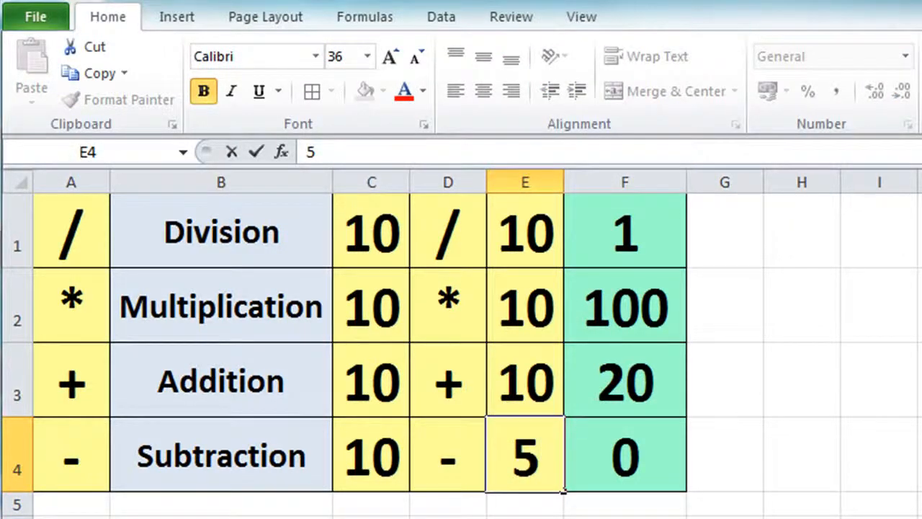
pyautogui.press('Return')
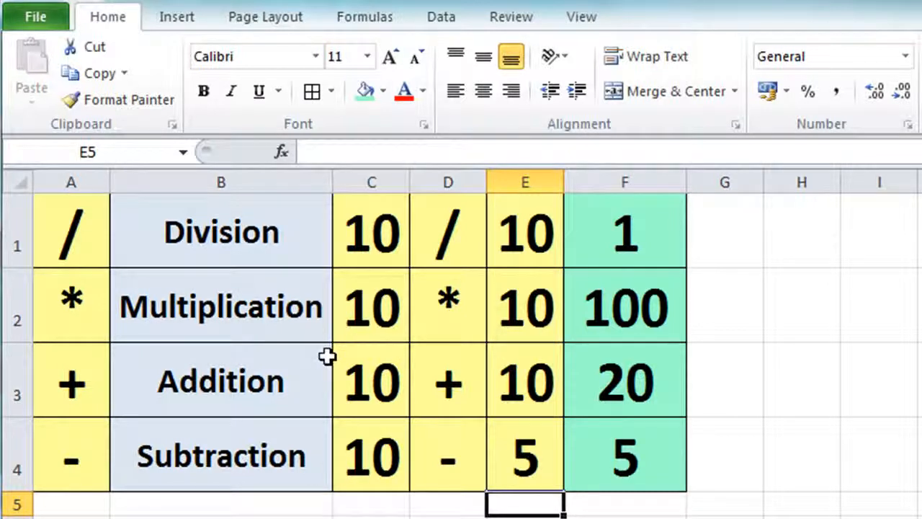
pyautogui.click(366, 375)
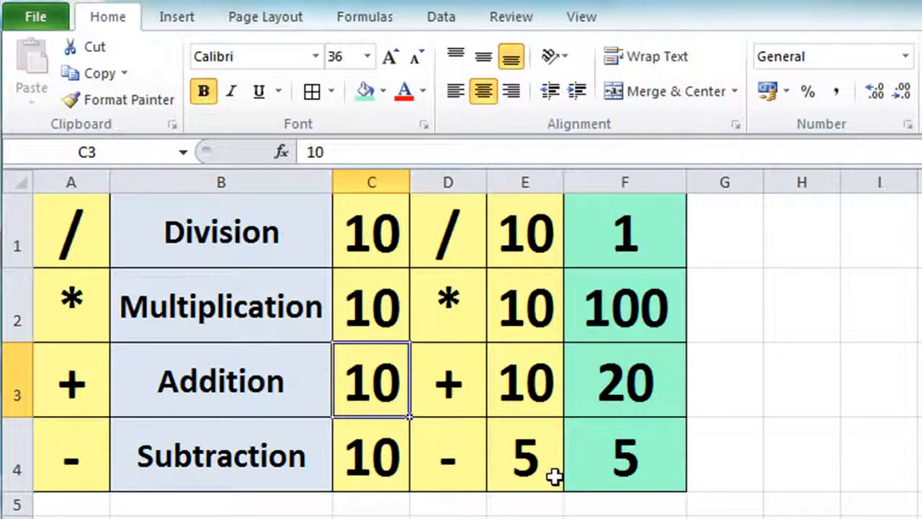
pyautogui.write('50')
pyautogui.press('Return')
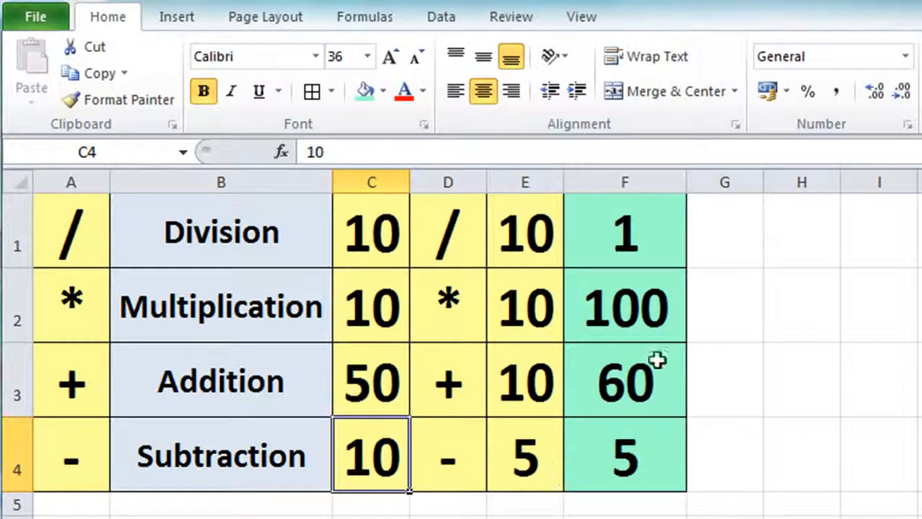
# Set the Multiplication row's second number in E2 to 8 and the Division row's first number in C1 to 75.
pyautogui.click(517, 306)
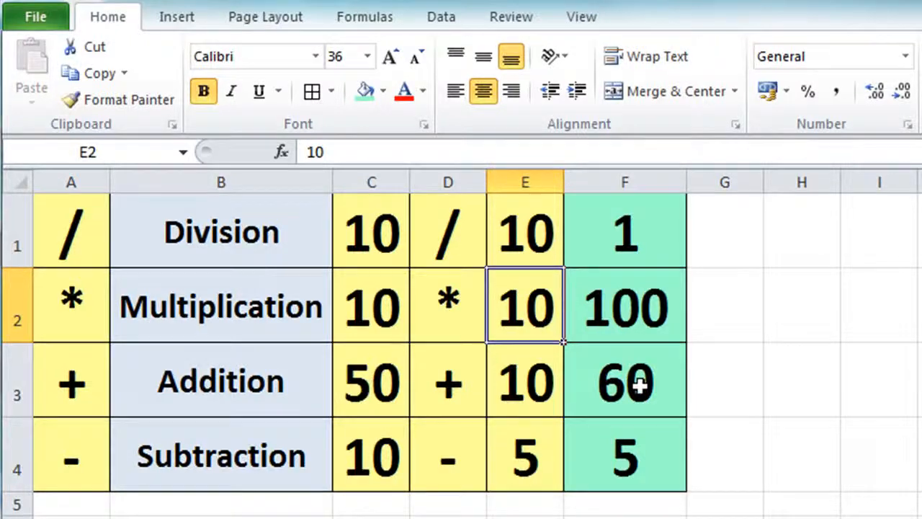
pyautogui.write('8')
pyautogui.press('Return')
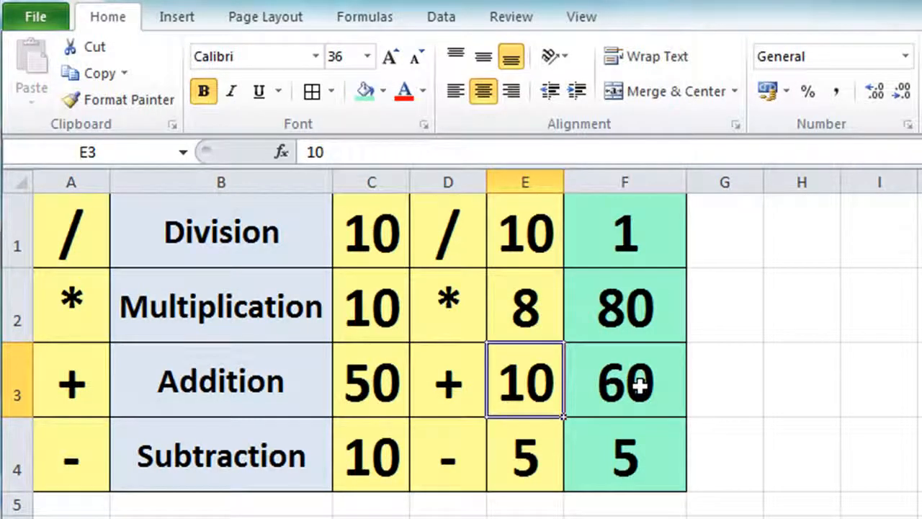
pyautogui.click(391, 237)
pyautogui.write('75')
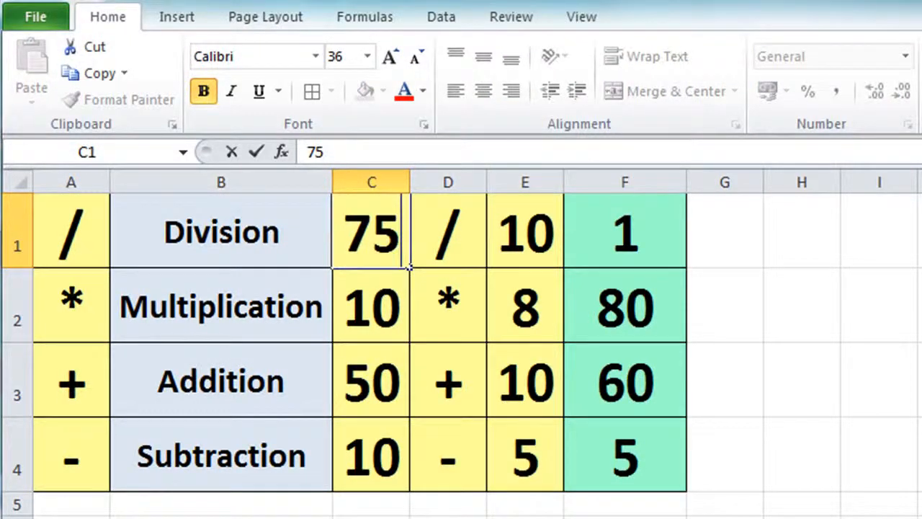
pyautogui.press('Return')
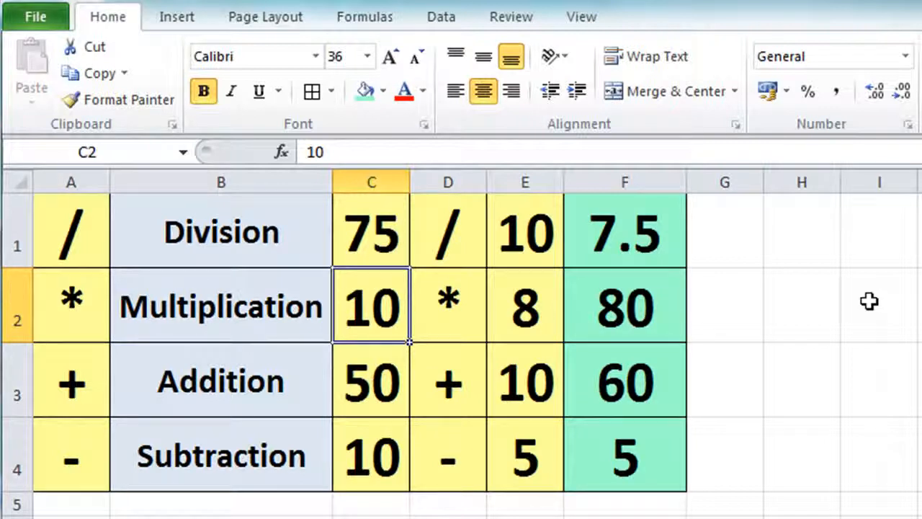
# Replace the Division row's formula in F1 with the literal-number formula =75/10.
pyautogui.click(624, 254)
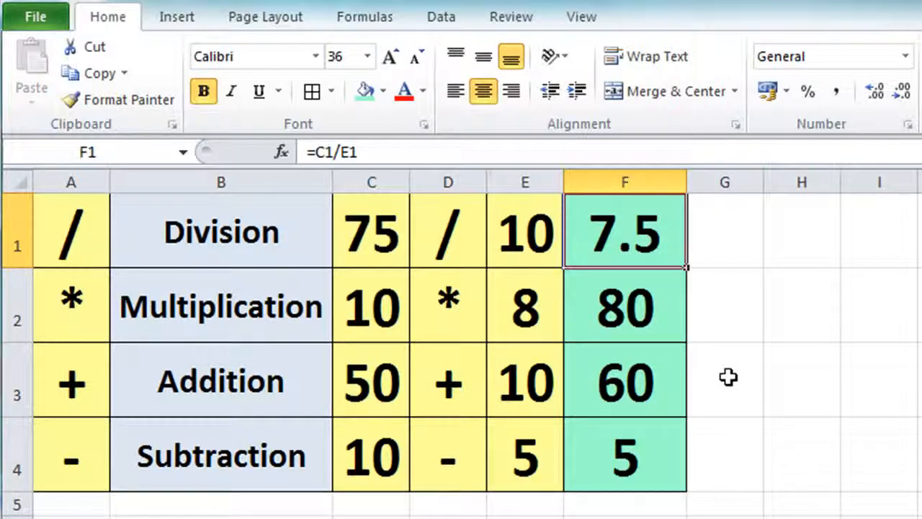
pyautogui.press('Delete')
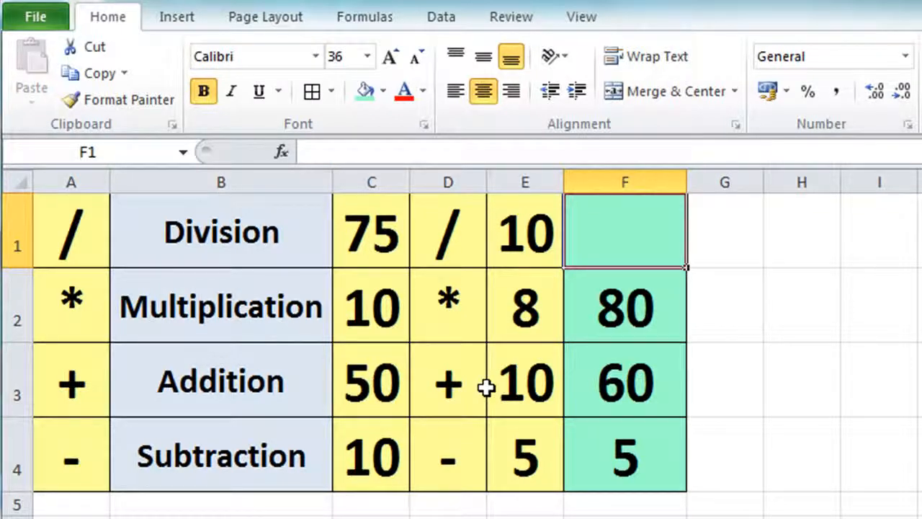
pyautogui.write('=')
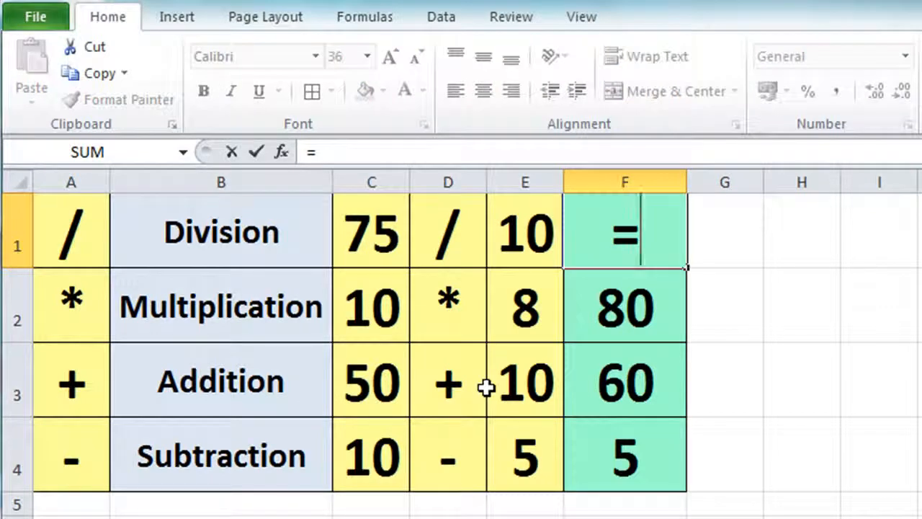
pyautogui.write('75')
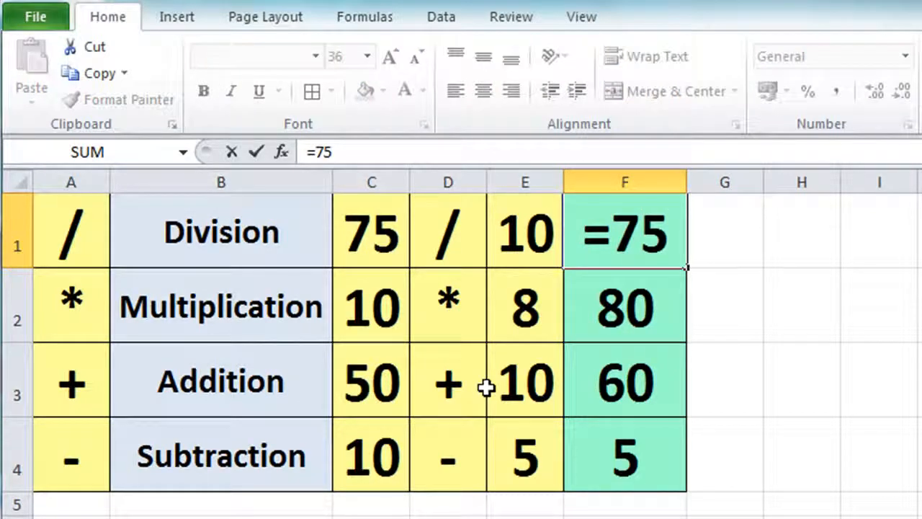
pyautogui.write('/10')
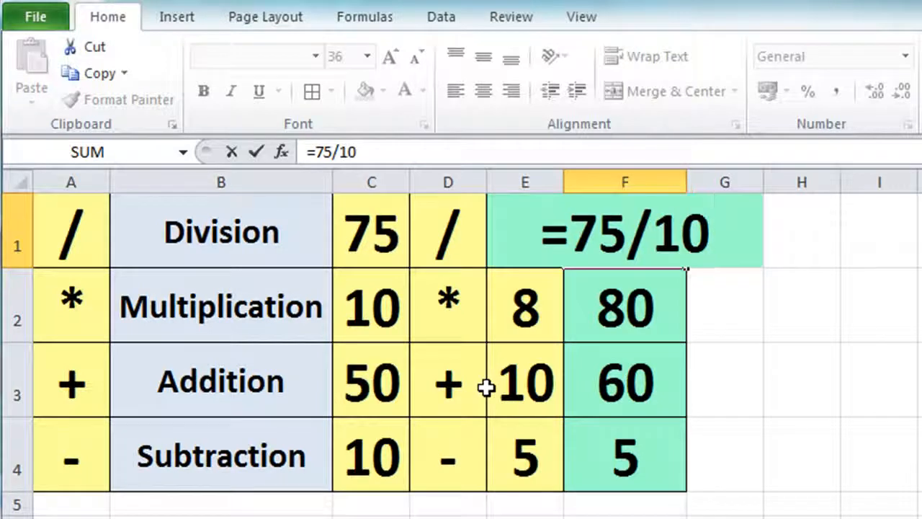
pyautogui.press('Return')
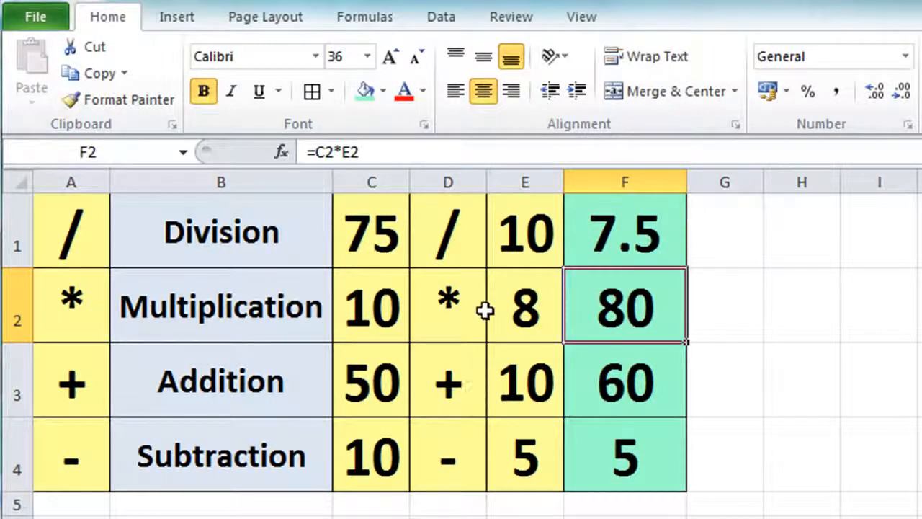
# Set the Division row's first number in C1 to 50.
pyautogui.click(373, 222)
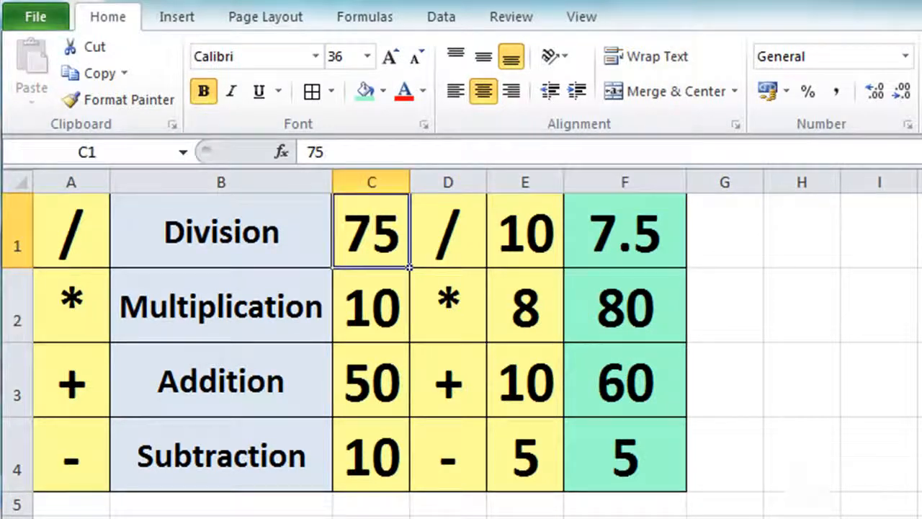
pyautogui.write('50')
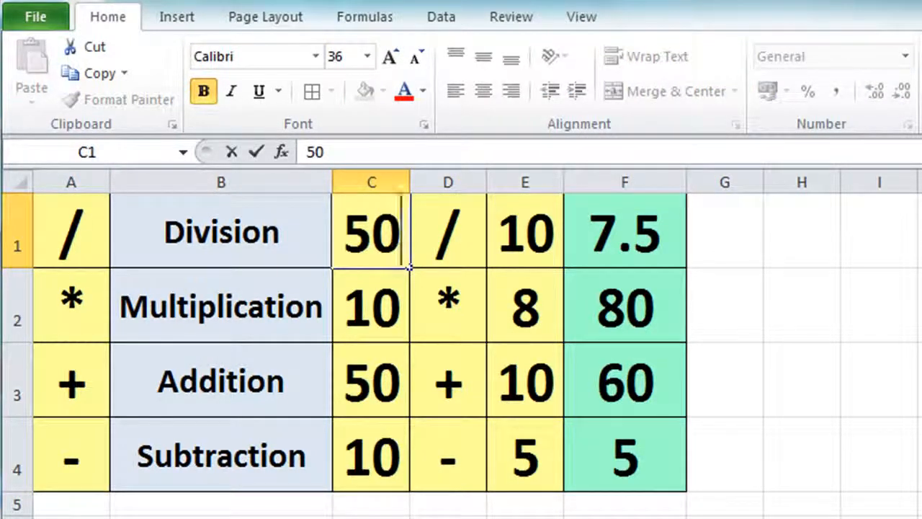
pyautogui.press('Return')
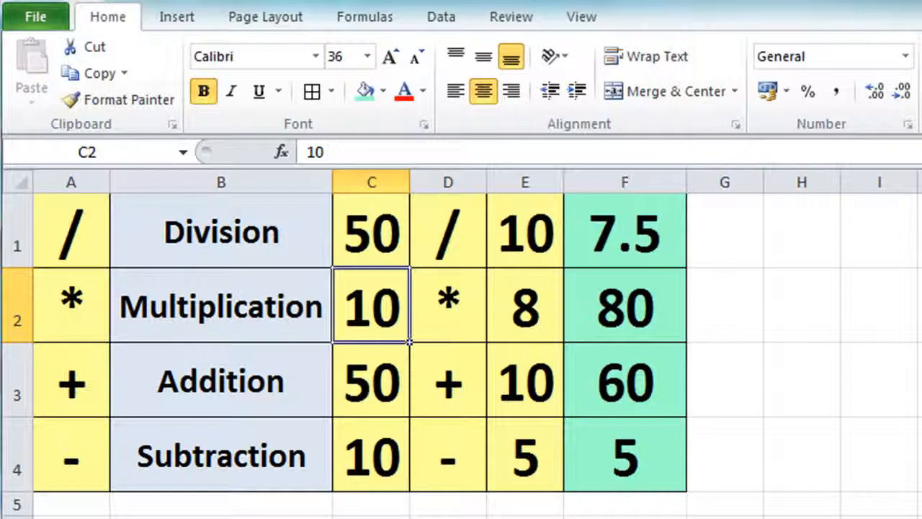
# Clear F1 and enter the cell-reference formula =C1/E1 for the Division row.
pyautogui.click(606, 245)
pyautogui.press('Delete')
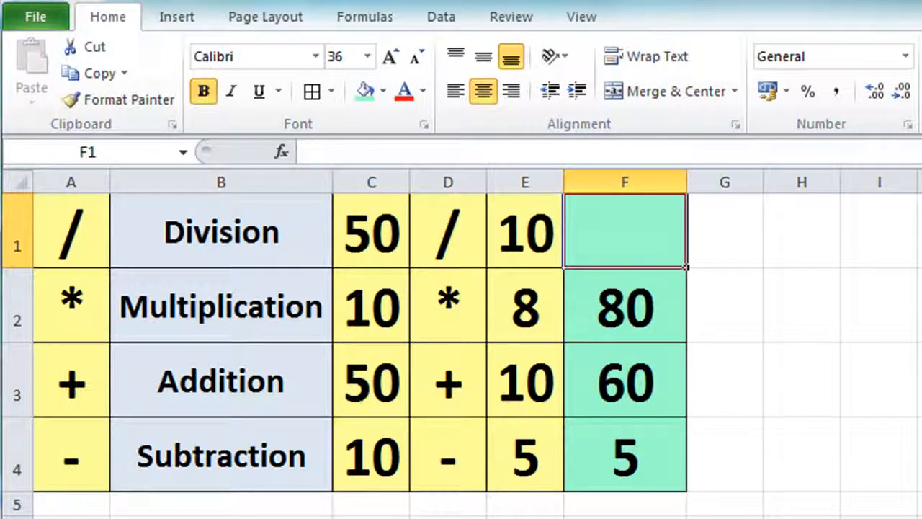
pyautogui.write('=')
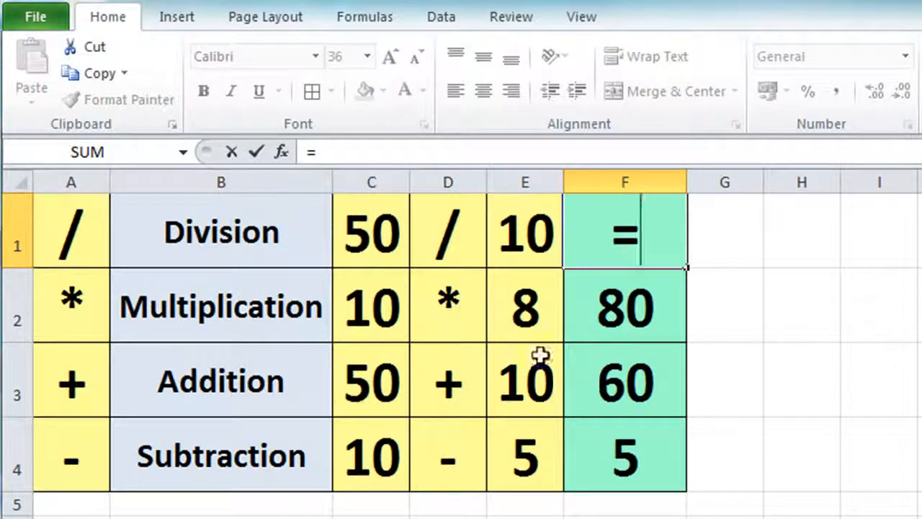
pyautogui.click(362, 209)
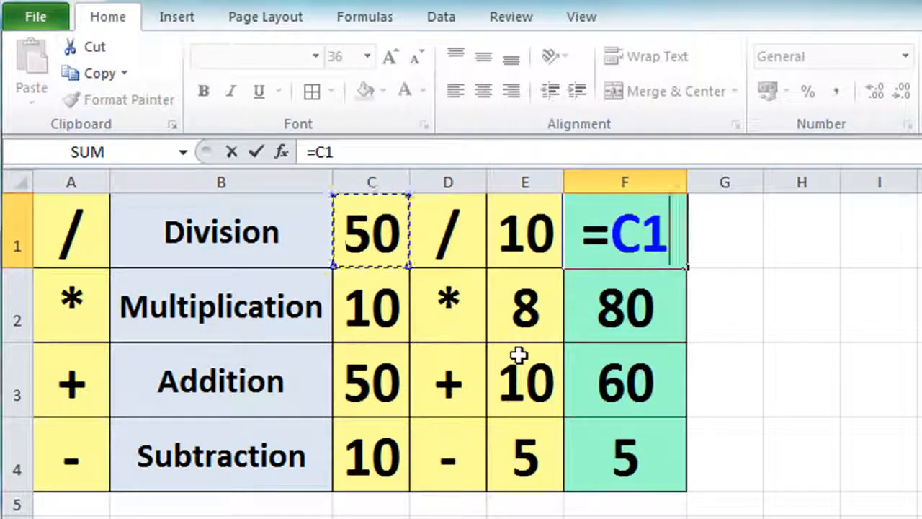
pyautogui.write('/')
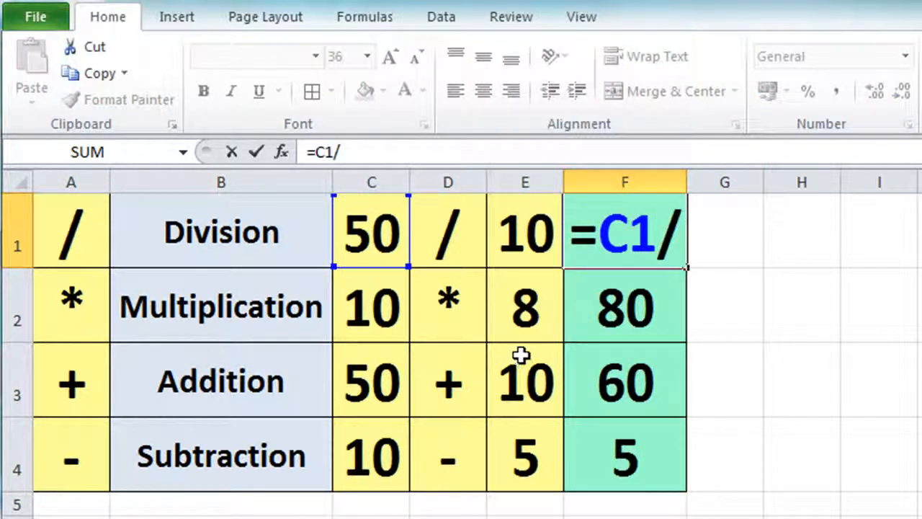
pyautogui.click(500, 217)
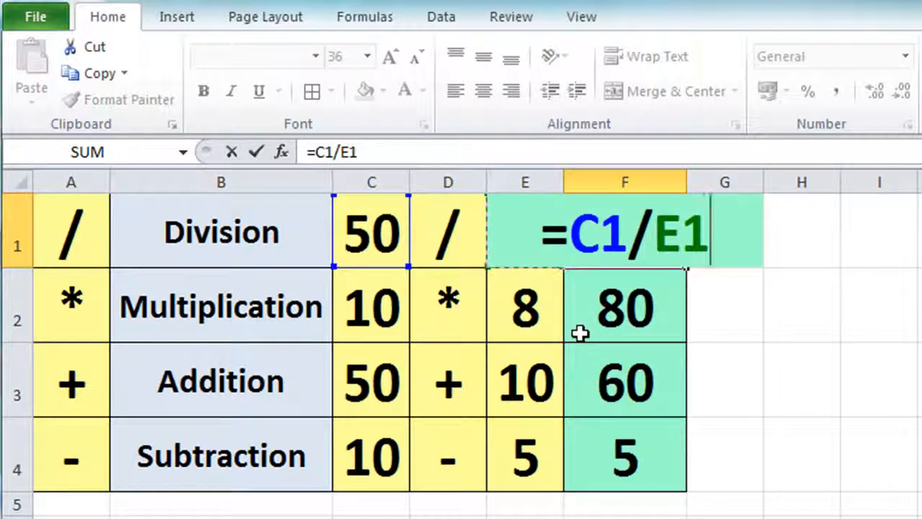
pyautogui.press('Return')
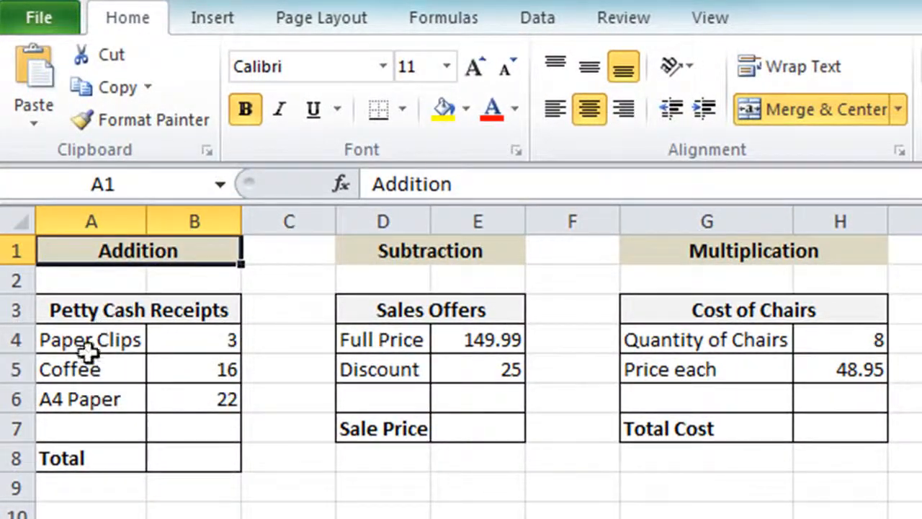
# Enter the formula =B4+B5+B6 in cell B8 to total the Petty Cash Receipts.
pyautogui.click(197, 454)
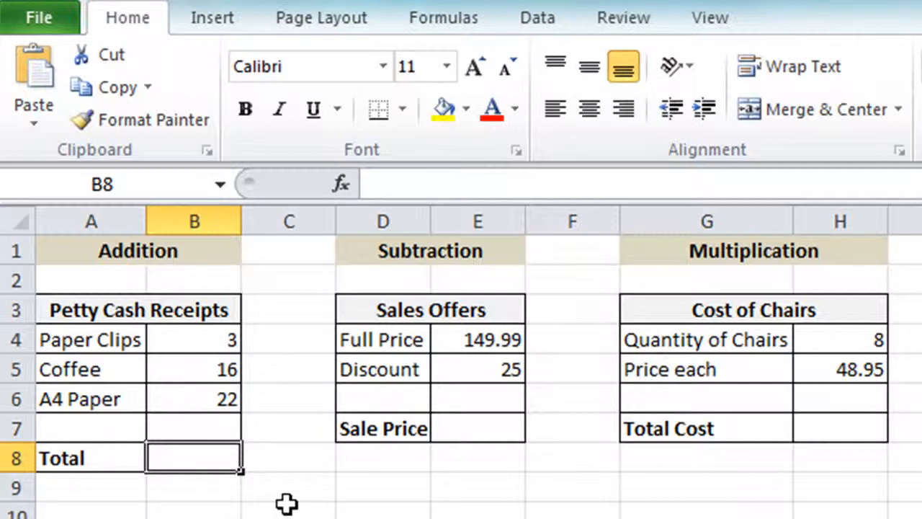
pyautogui.write('=')
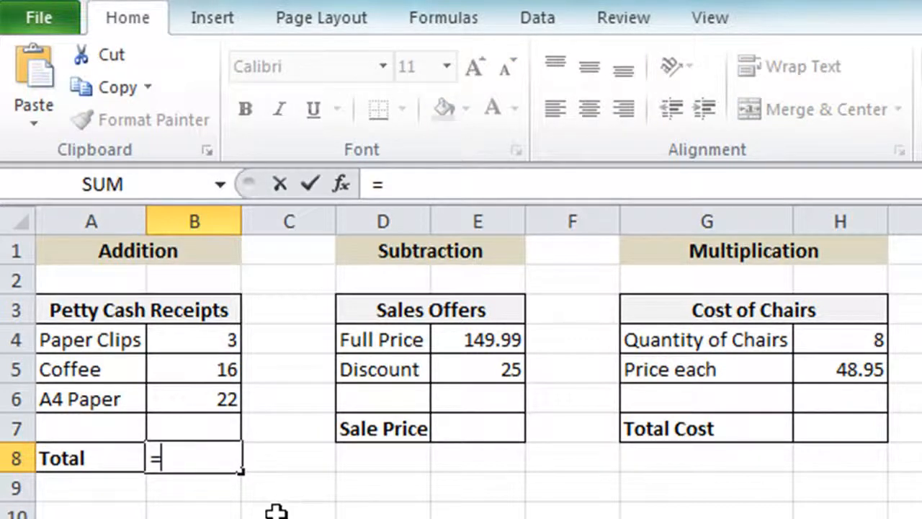
pyautogui.click(186, 329)
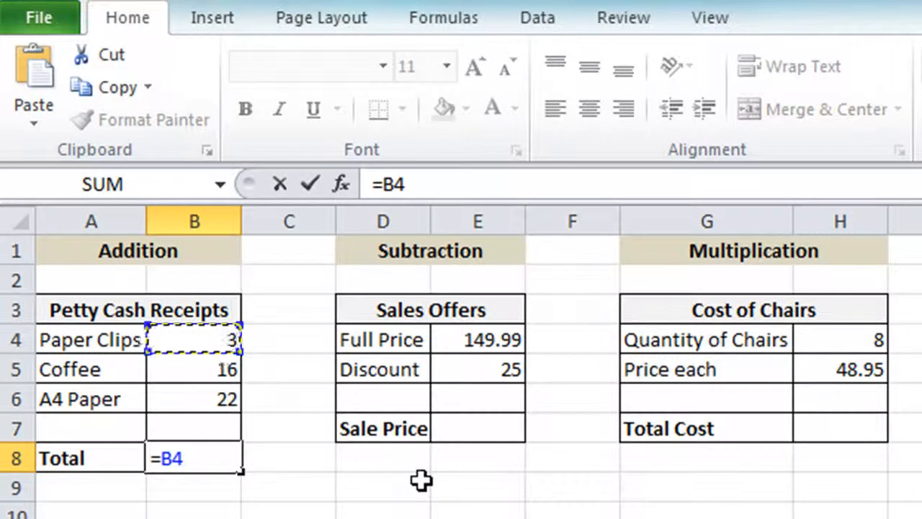
pyautogui.write('+')
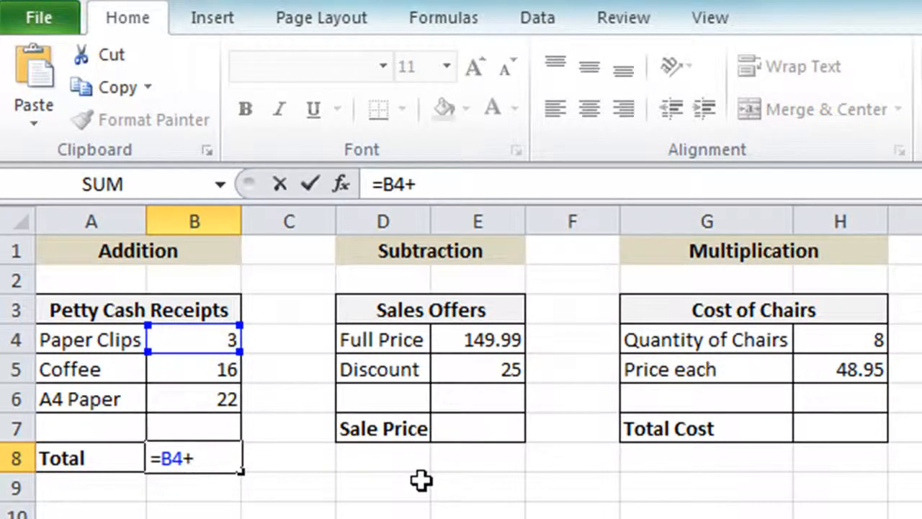
pyautogui.click(222, 369)
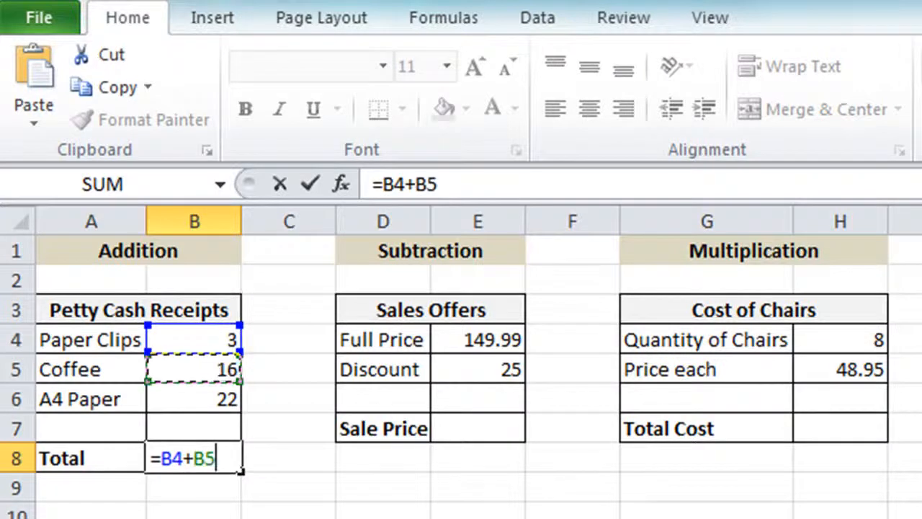
pyautogui.write('+')
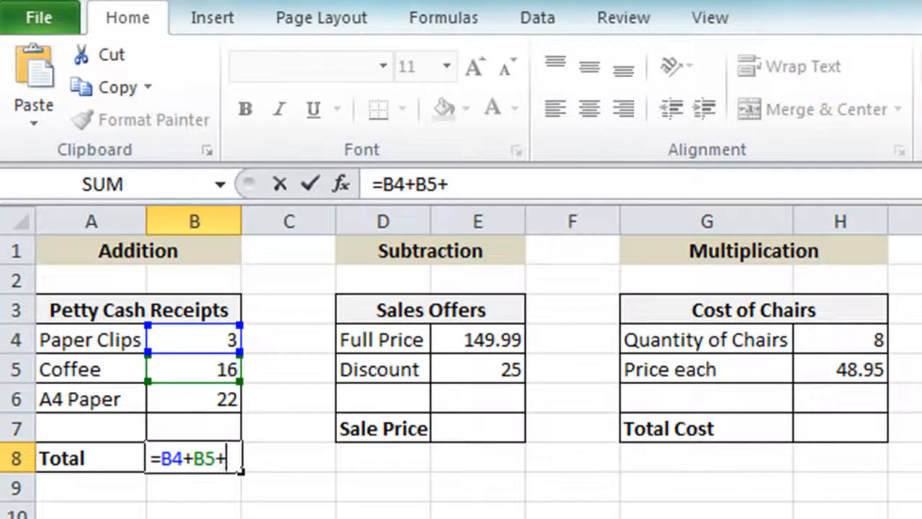
pyautogui.click(216, 401)
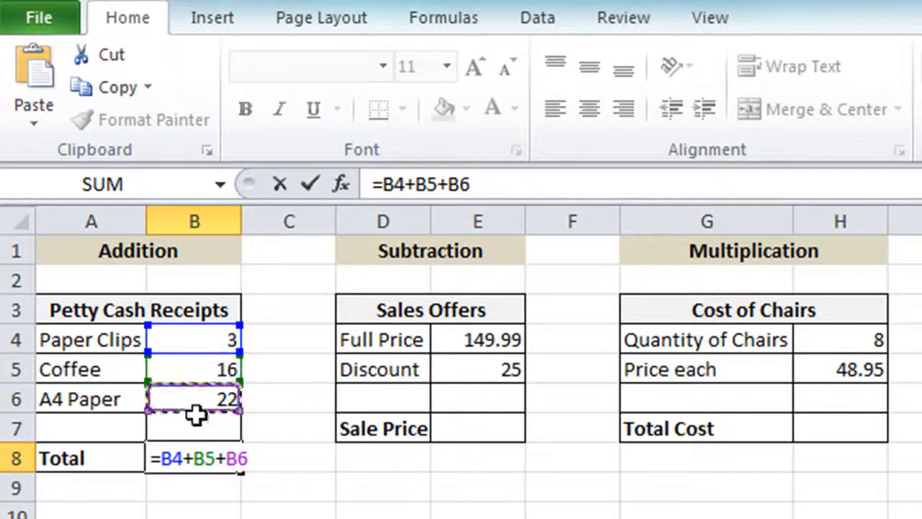
pyautogui.click(309, 182)
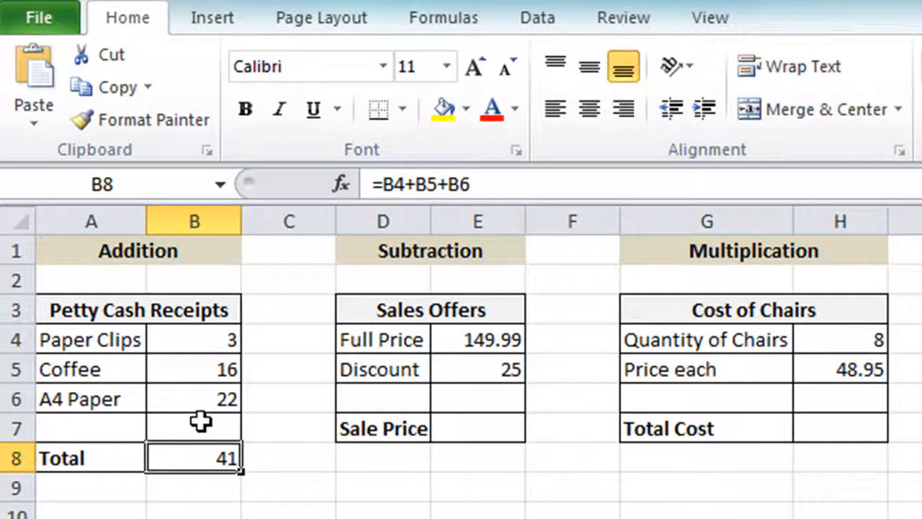
# Set the Paper Clips amount in B4 to 6.
pyautogui.click(200, 335)
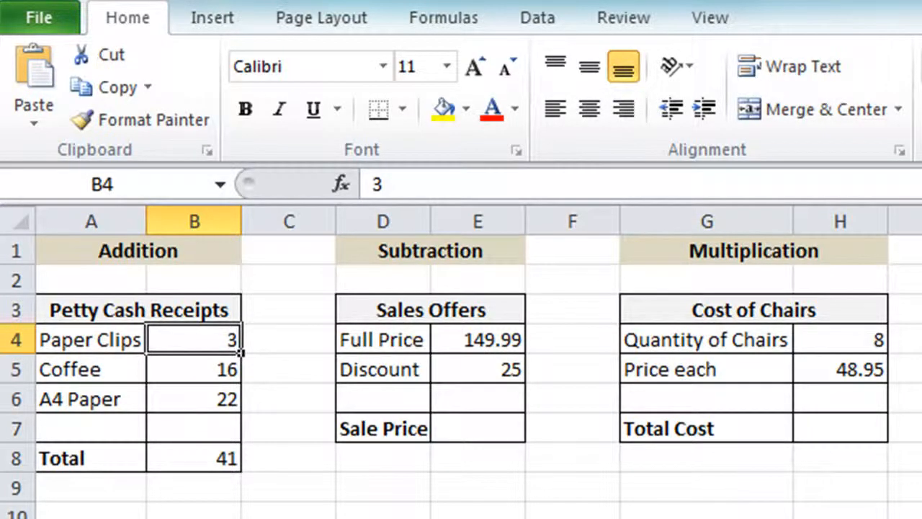
pyautogui.write('6')
pyautogui.press('Return')
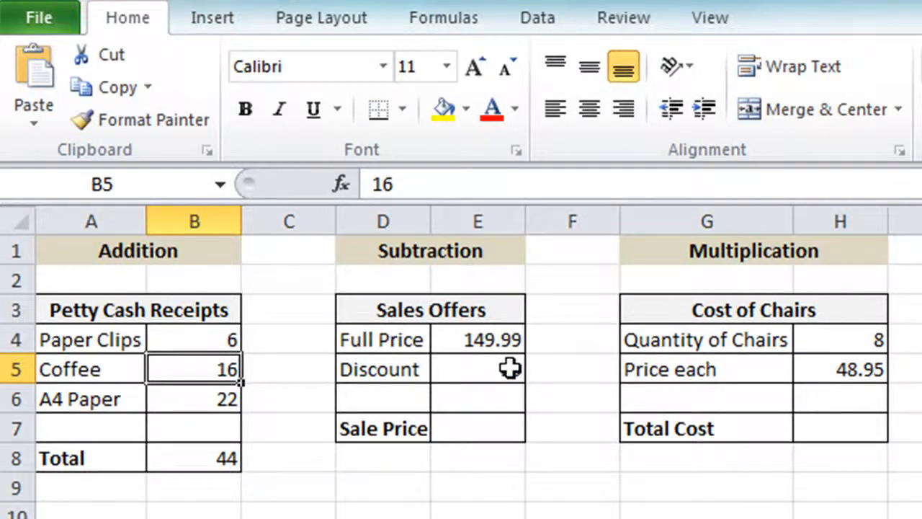
# Enter the formula =E4-E5 in cell E7 to subtract the Discount from the Full Price, and reselect the Sale Price cell.
pyautogui.click(451, 428)
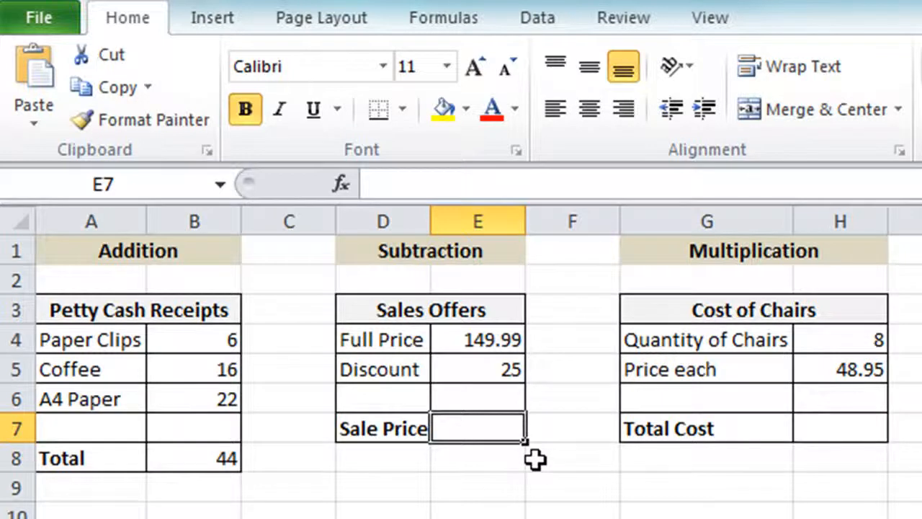
pyautogui.write('=')
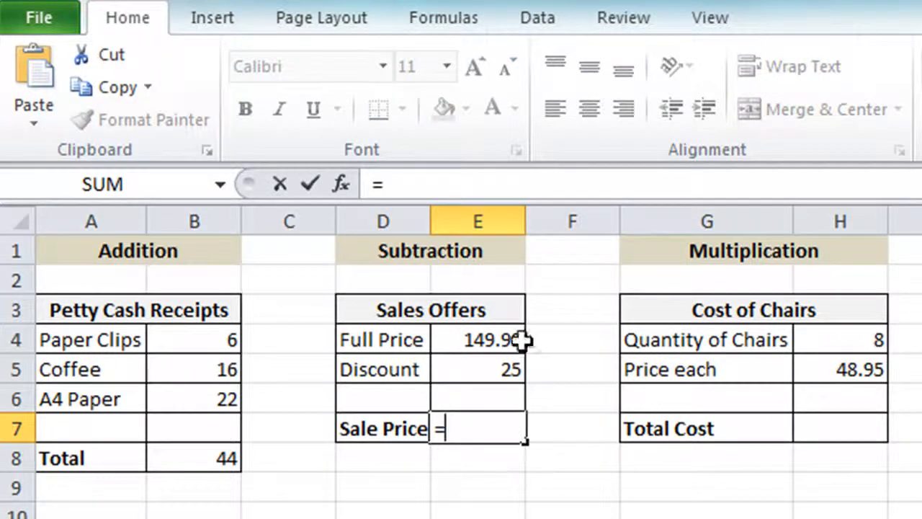
pyautogui.click(457, 336)
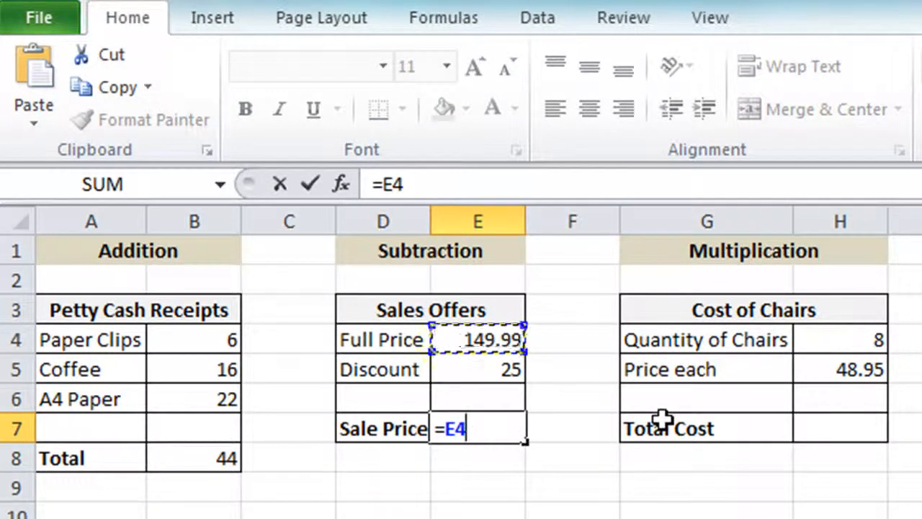
pyautogui.write('-')
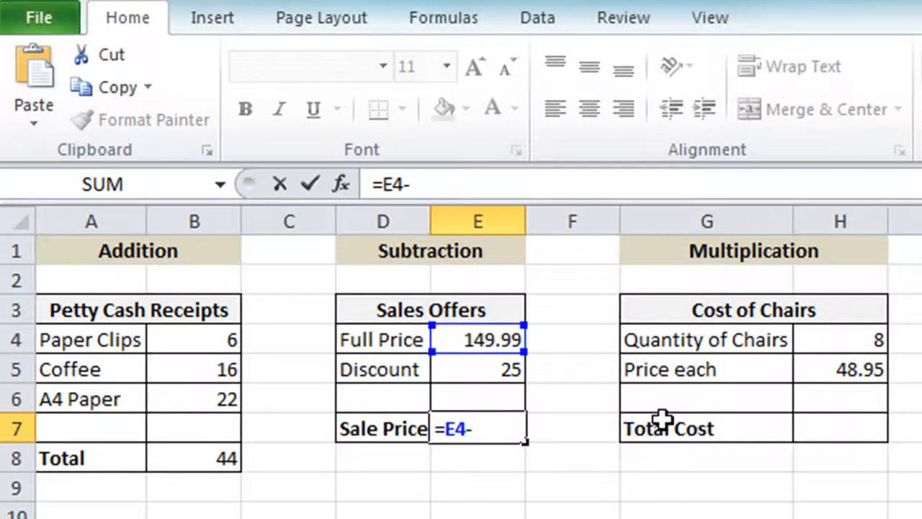
pyautogui.click(497, 370)
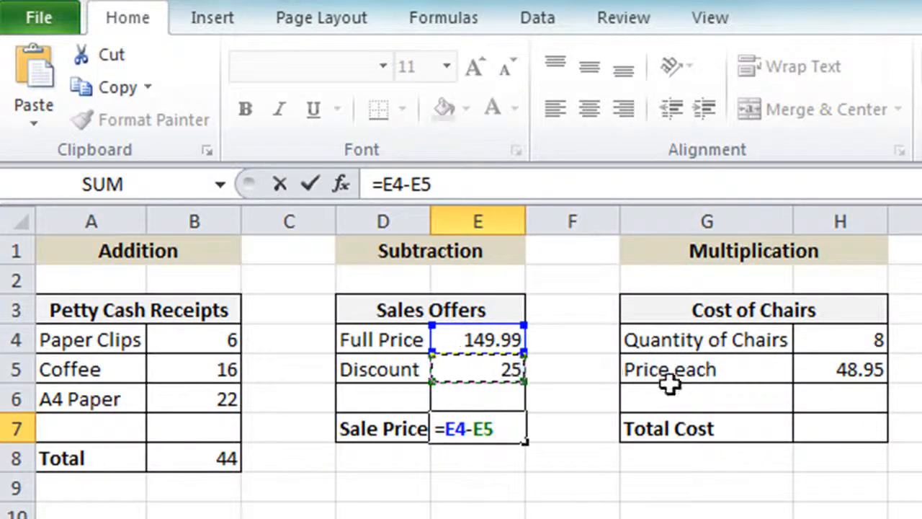
pyautogui.press('Return')
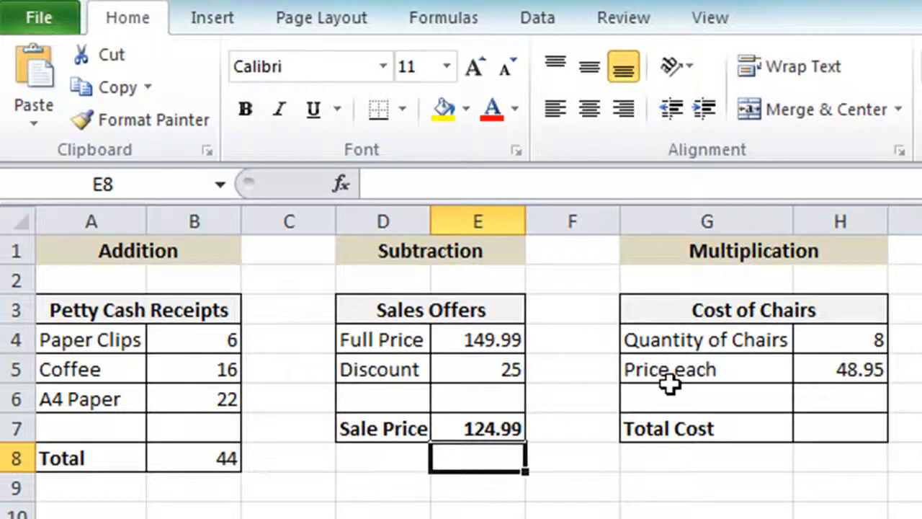
pyautogui.press('Up')
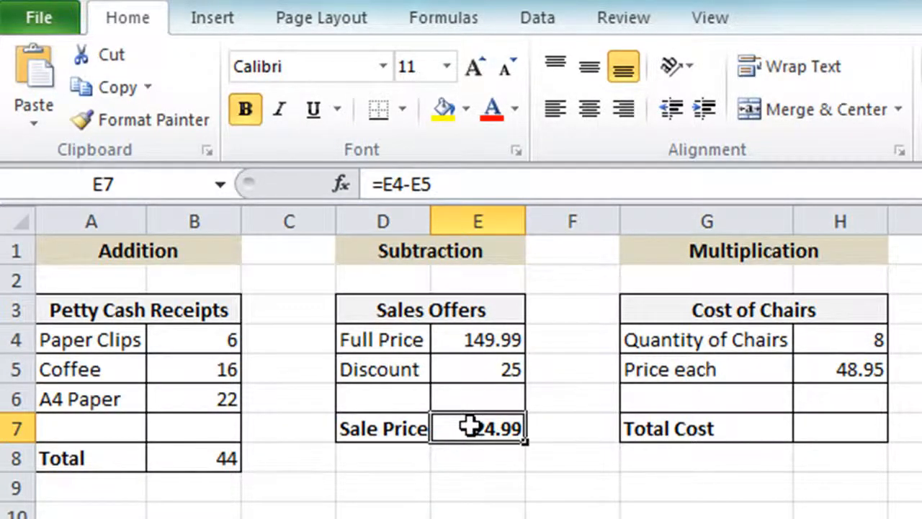
# Enter the formula =H4*H5 in cell H7 to multiply the Quantity of Chairs by the Price each.
pyautogui.click(828, 433)
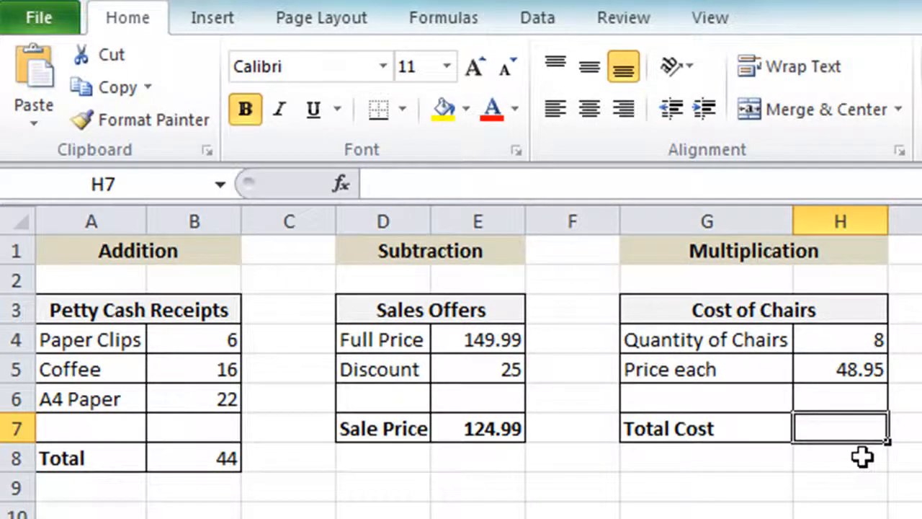
pyautogui.write('=')
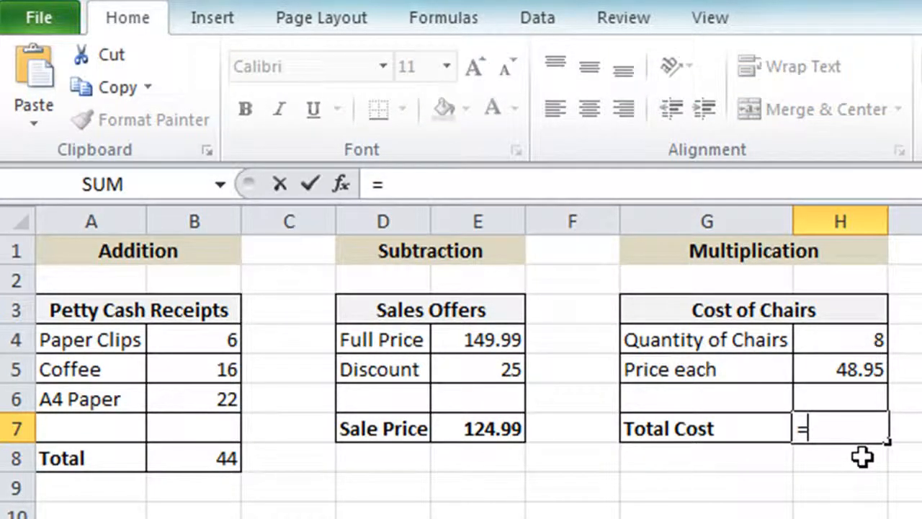
pyautogui.click(851, 339)
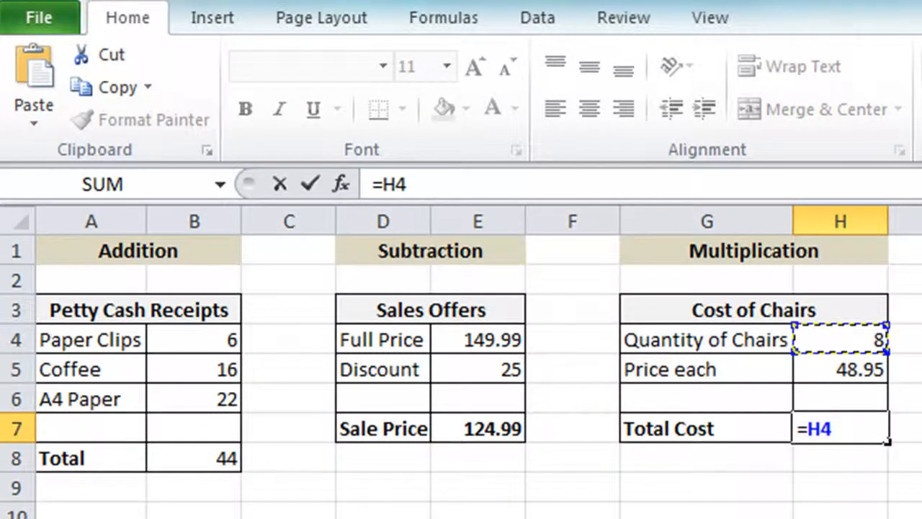
pyautogui.write('*')
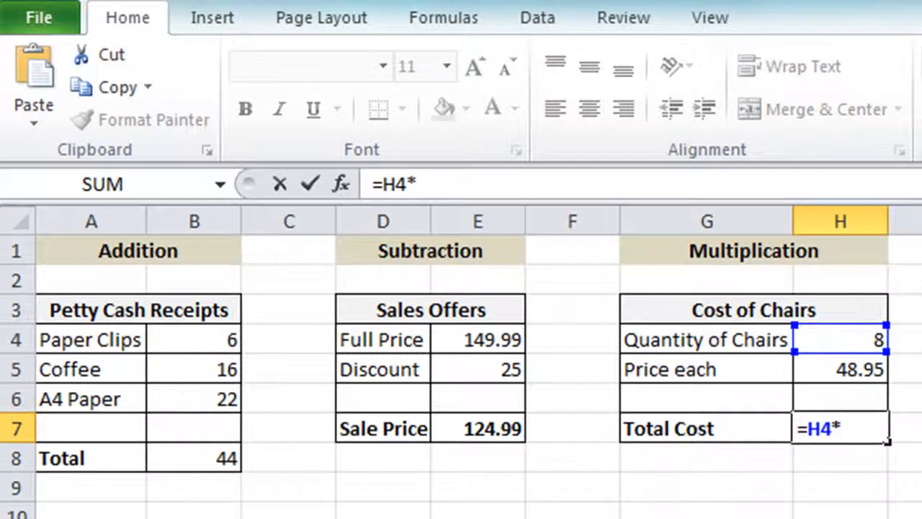
pyautogui.click(857, 380)
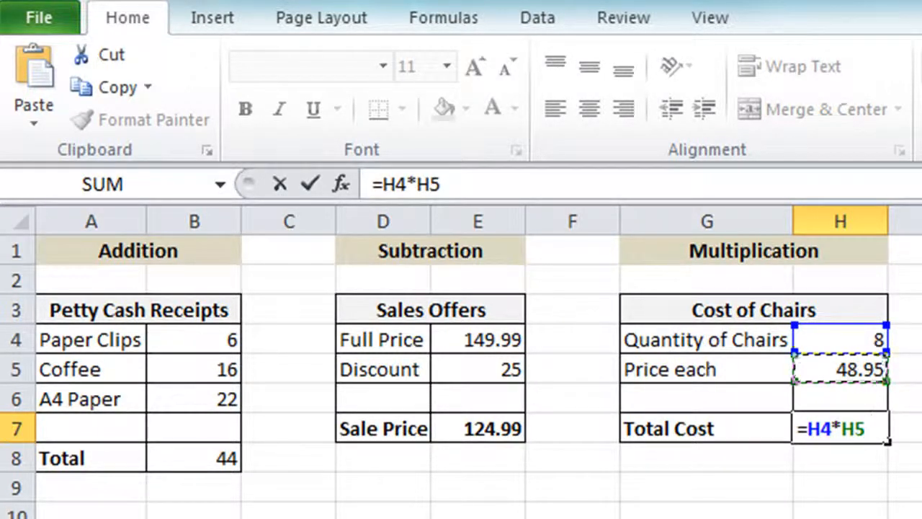
pyautogui.press('Return')
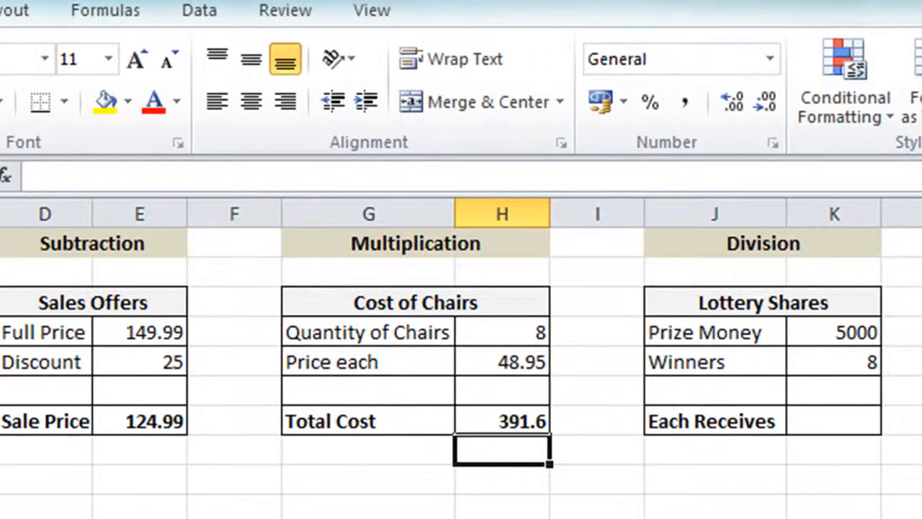
# Enter the formula =K4/K5 in cell K7 to divide the Prize Money by the Winners, and reselect the Each Receives cell.
pyautogui.click(800, 431)
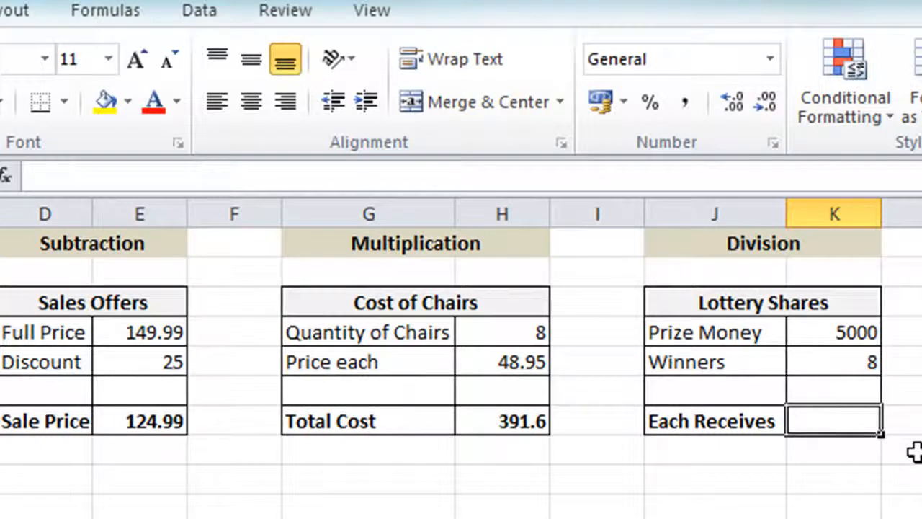
pyautogui.write('=')
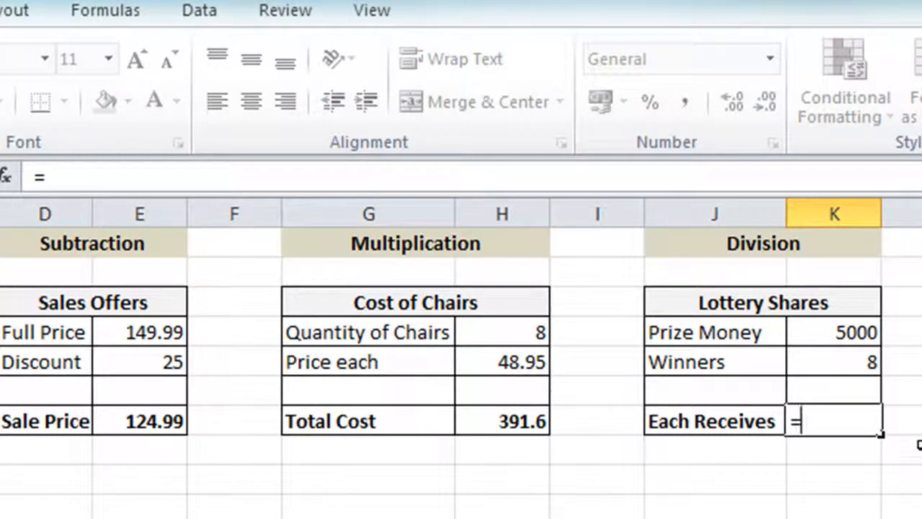
pyautogui.click(823, 326)
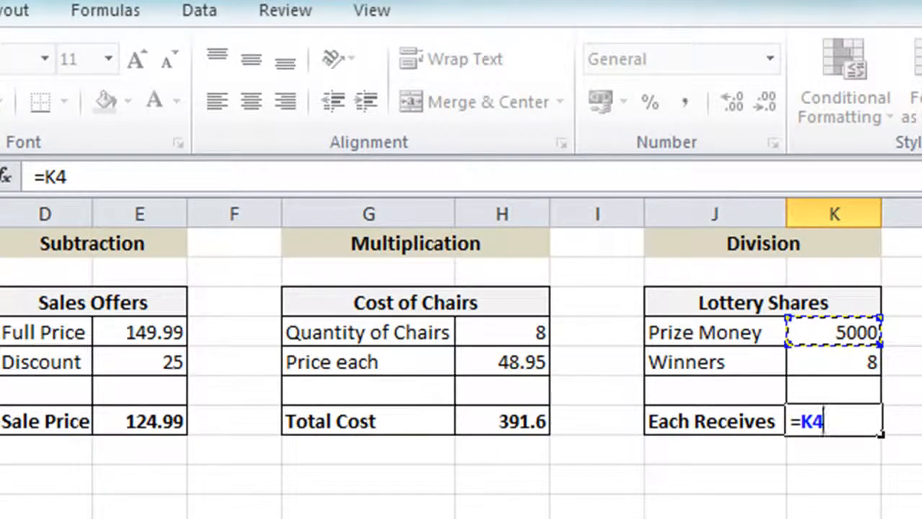
pyautogui.write('/')
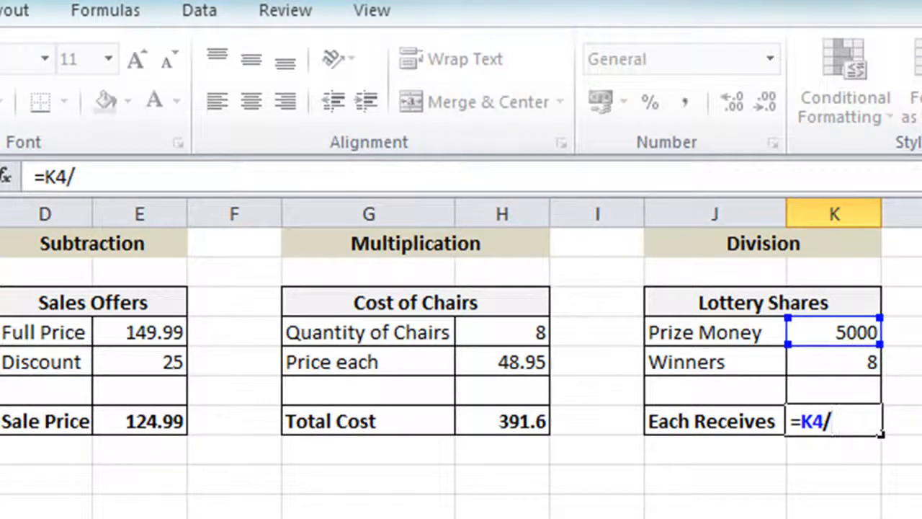
pyautogui.click(827, 362)
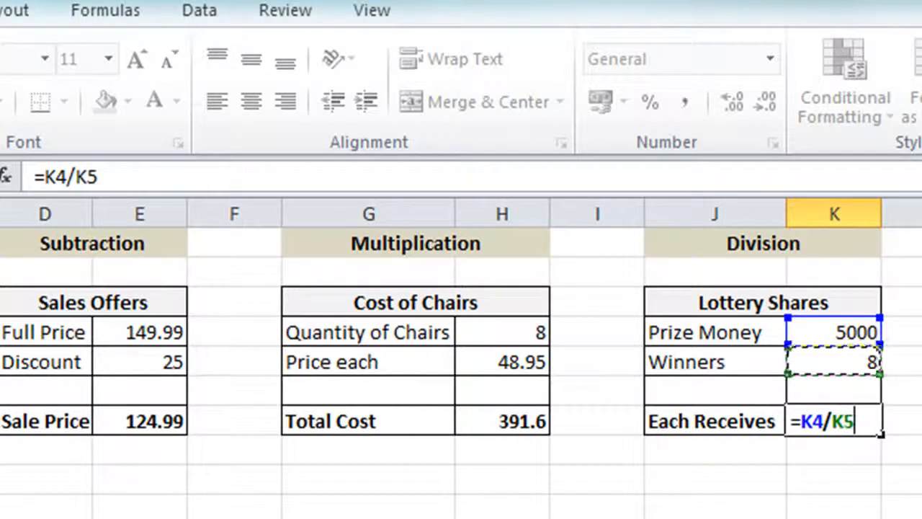
pyautogui.press('Return')
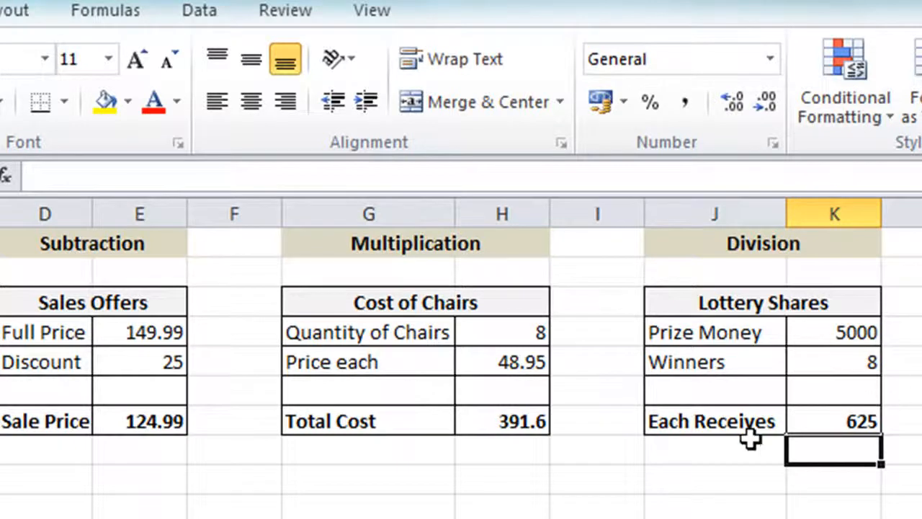
pyautogui.click(814, 416)
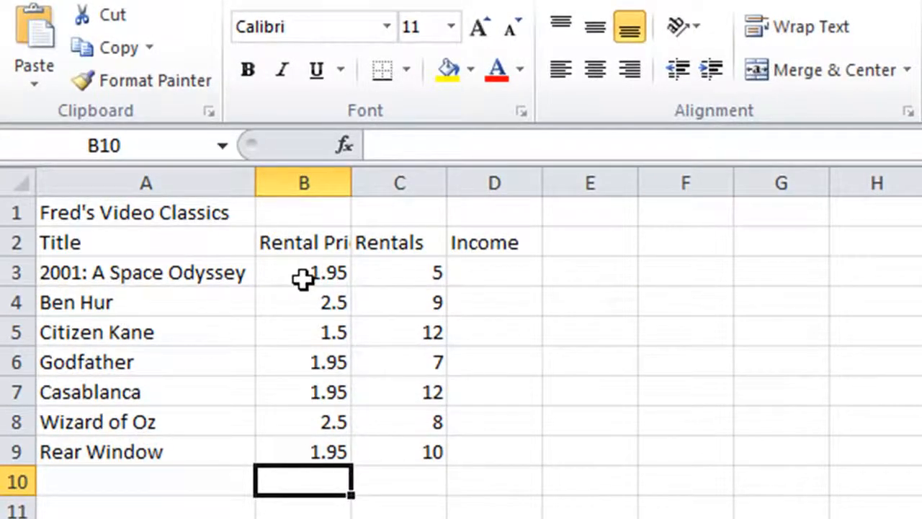
# Enter the formula =B3*C3 in cell D3 to calculate the Income for 2001: A Space Odyssey.
pyautogui.click(509, 279)
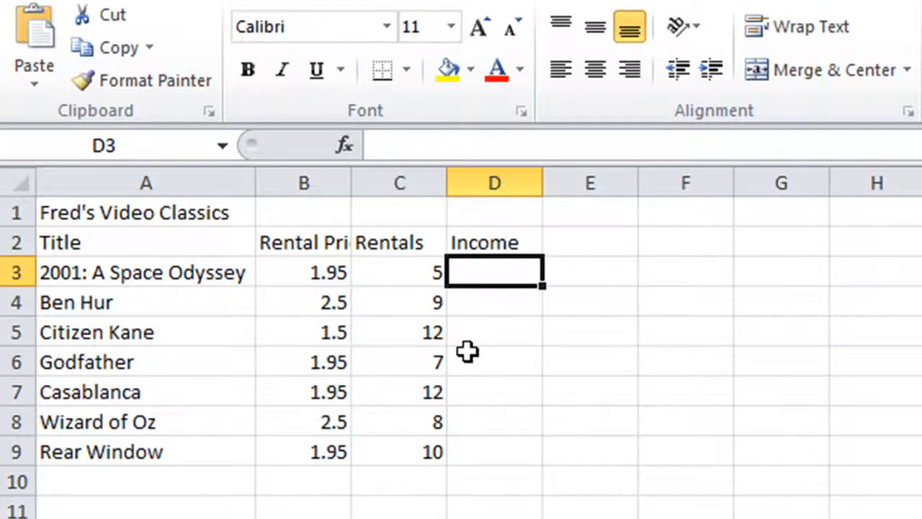
pyautogui.write('=')
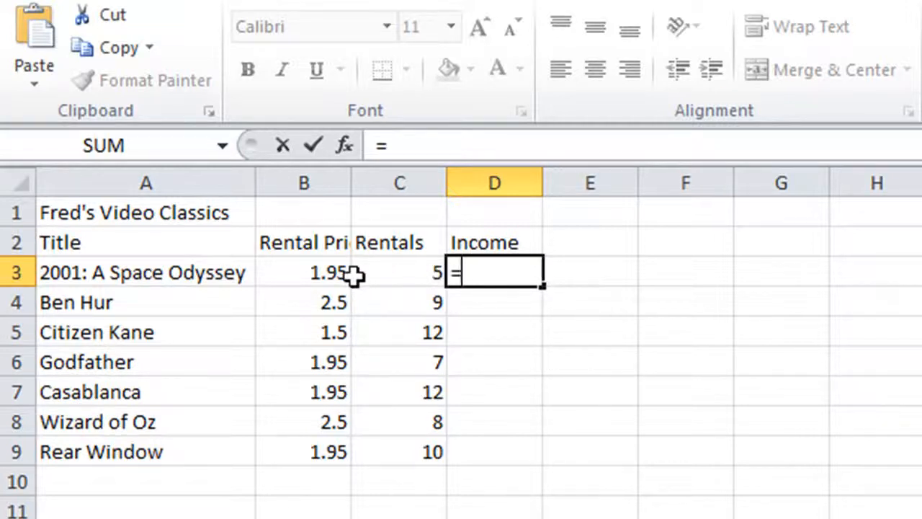
pyautogui.click(317, 275)
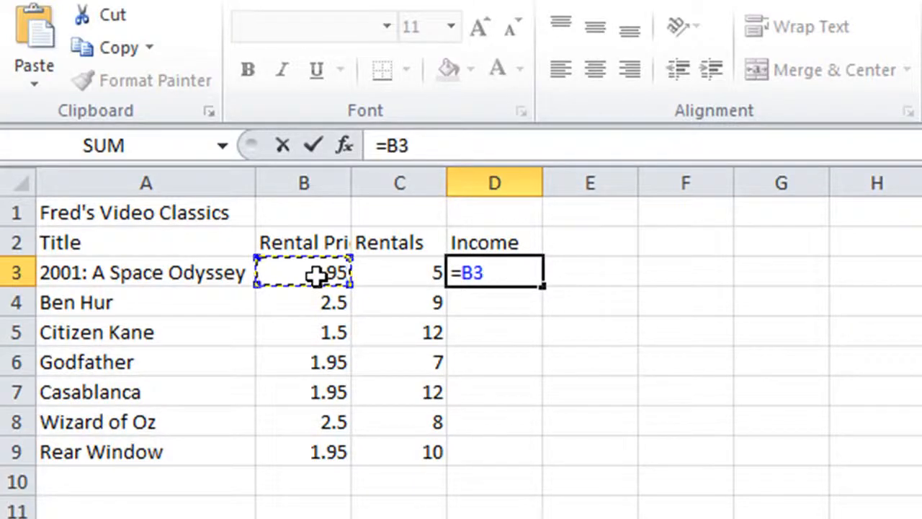
pyautogui.write('*')
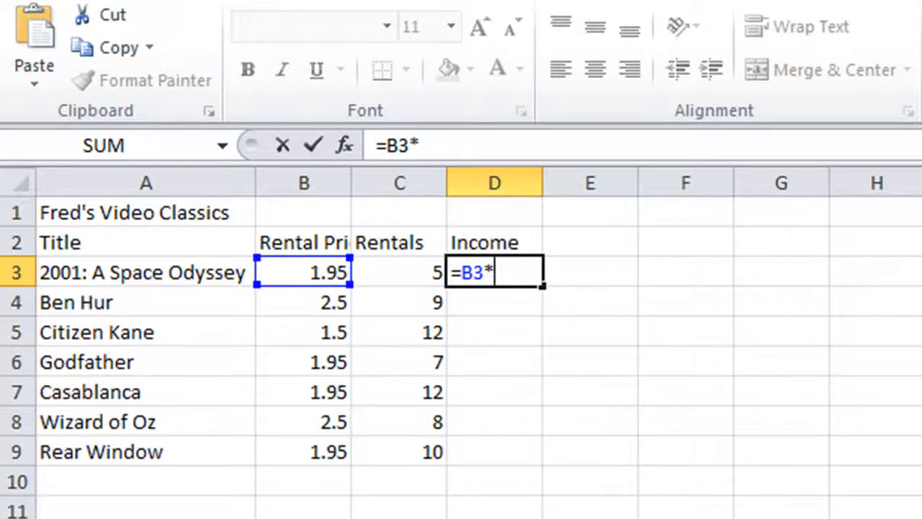
pyautogui.click(417, 270)
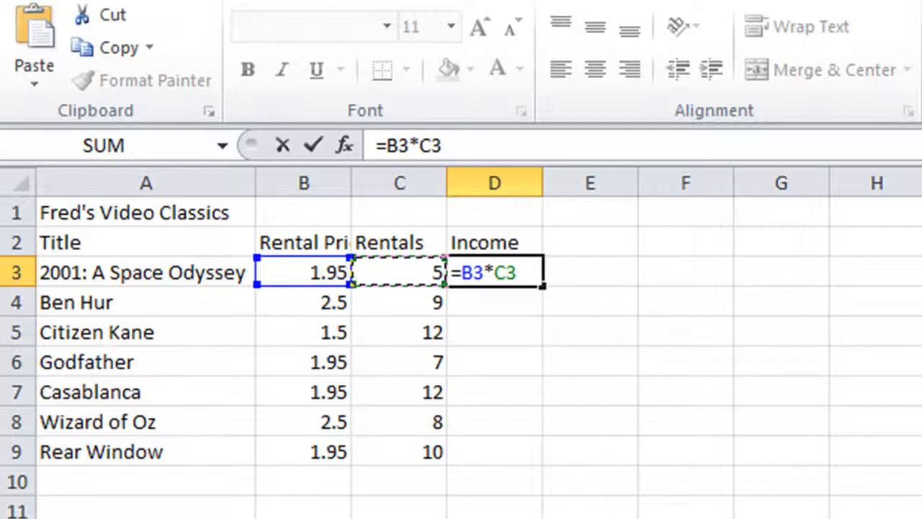
pyautogui.press('Return')
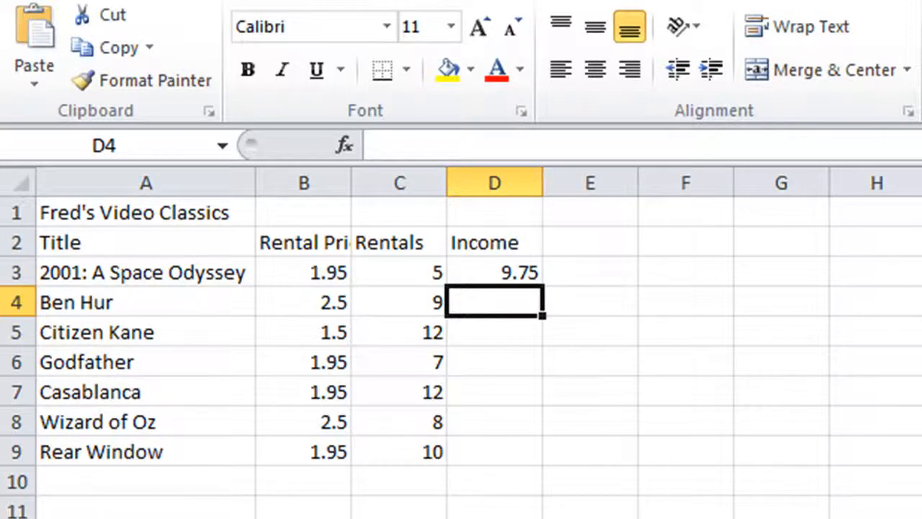
# Enter the formula =B4*C4 in cell D4 for the Ben Hur Income, keeping D4 selected.
pyautogui.write('=')
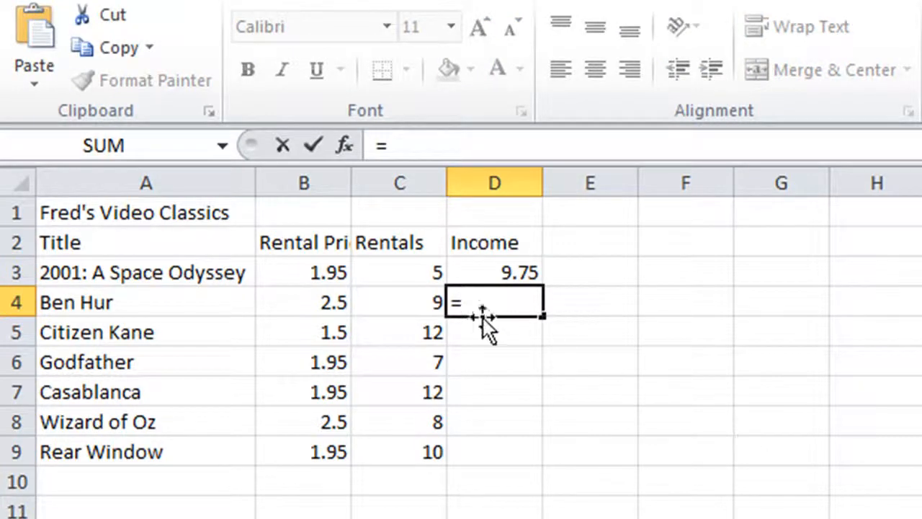
pyautogui.click(303, 306)
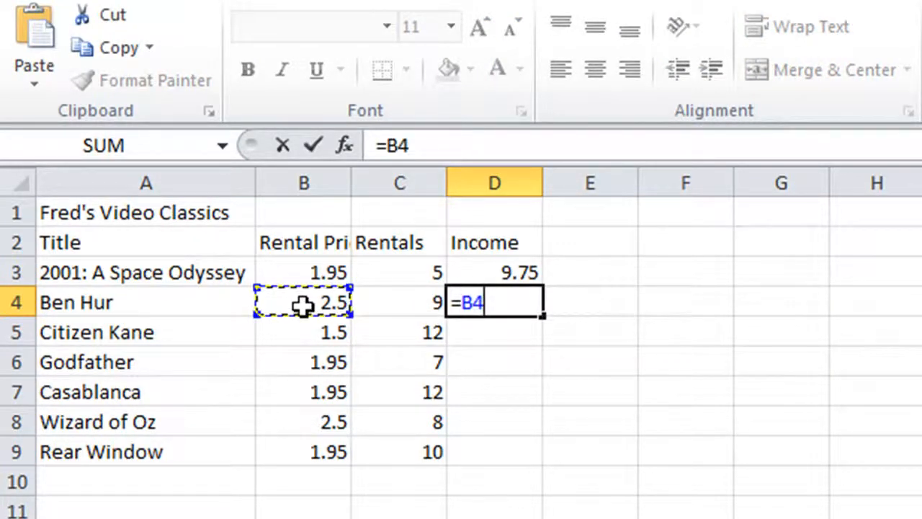
pyautogui.write('*')
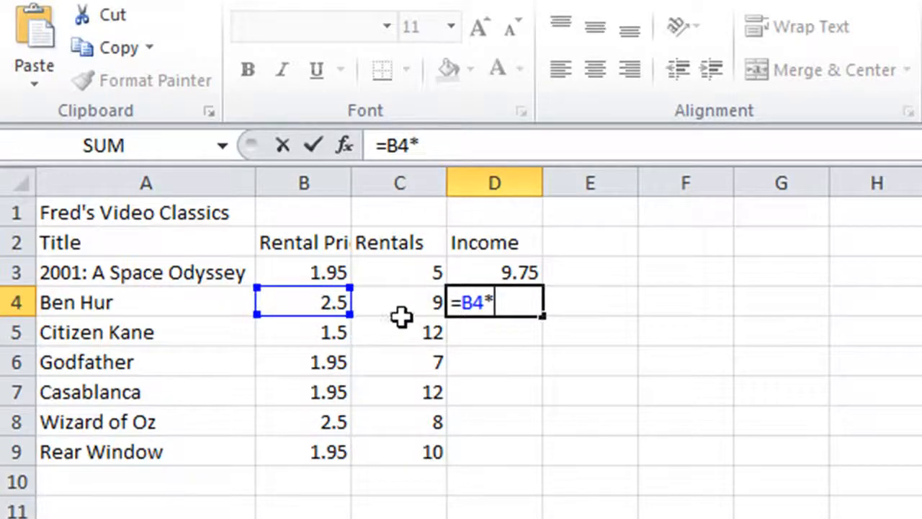
pyautogui.click(411, 294)
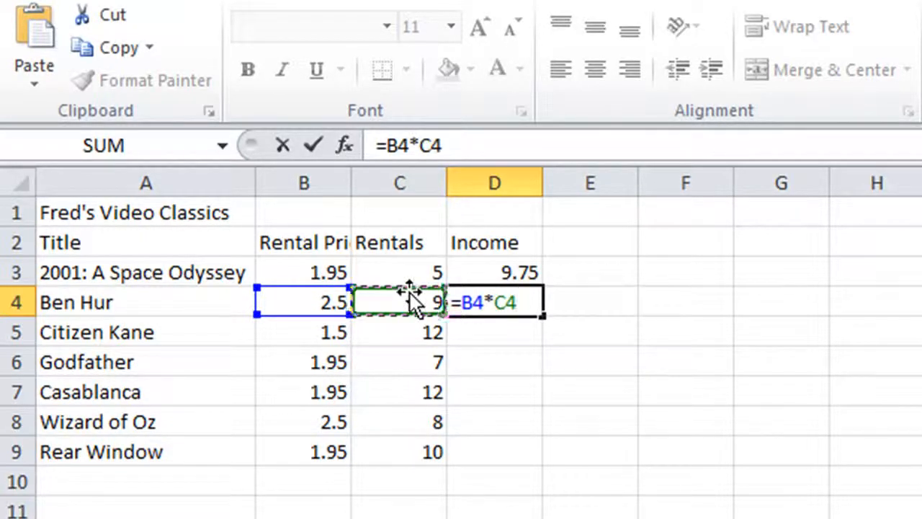
pyautogui.click(312, 144)
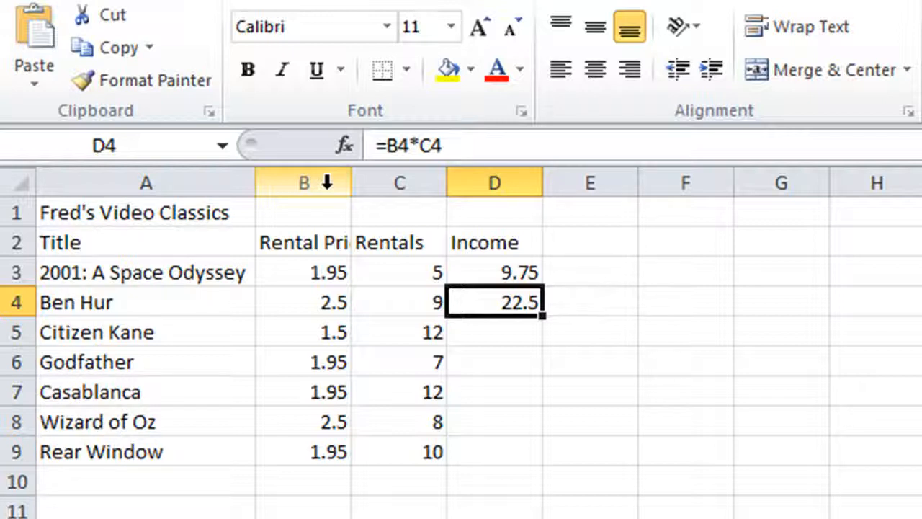
# Set the Ben Hur Rentals value in C4 to 10.
pyautogui.press('Left')
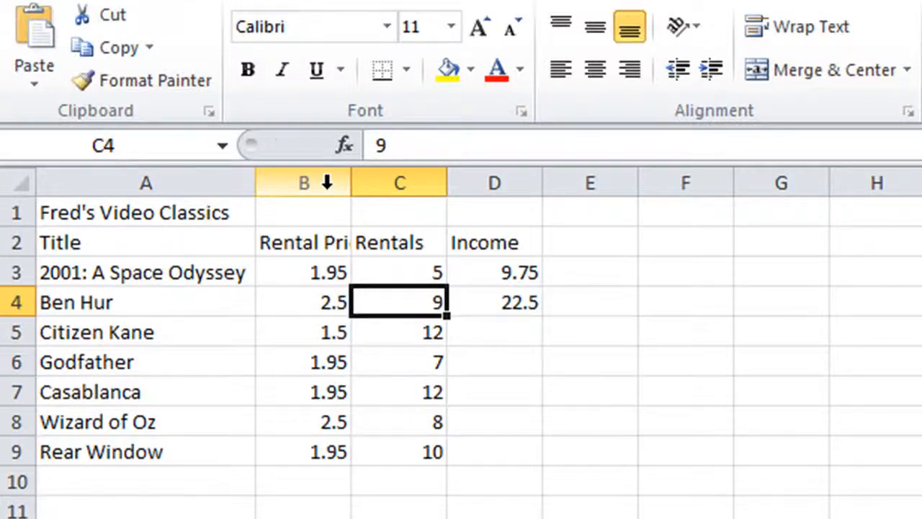
pyautogui.write('10')
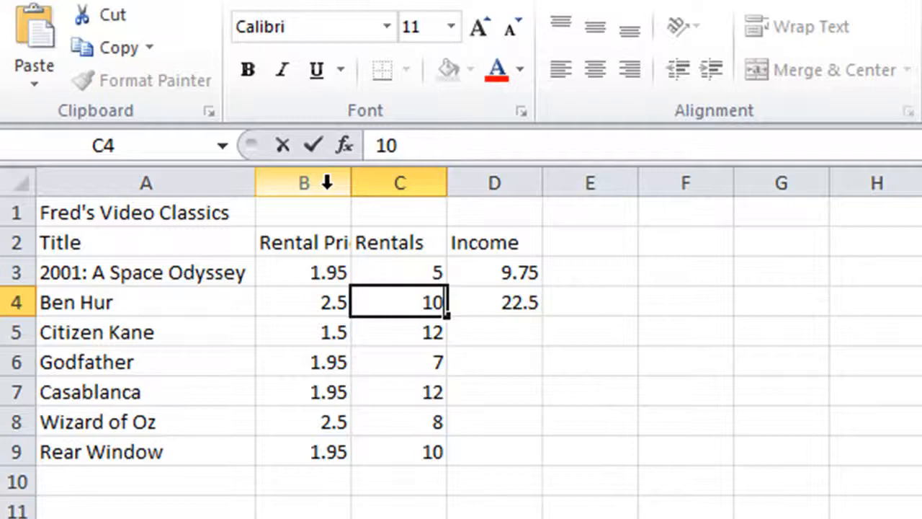
pyautogui.press('Return')
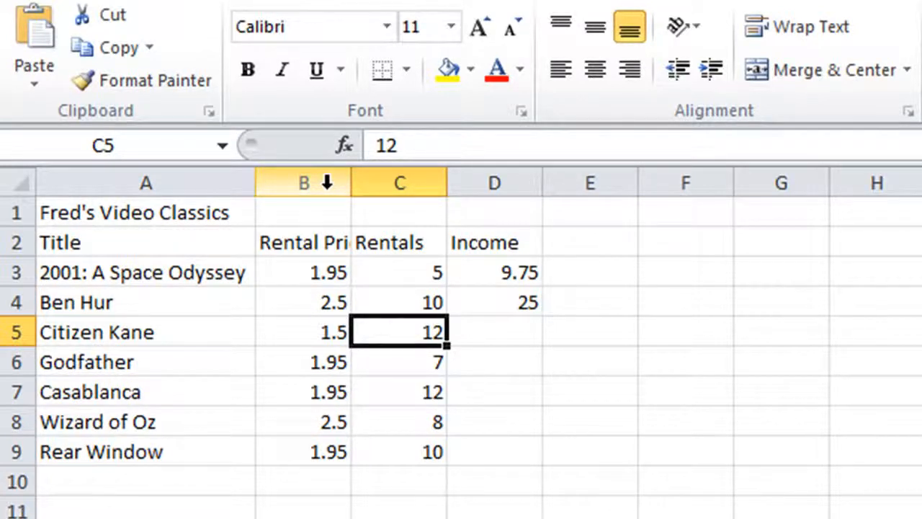
# Check the Ben Hur Income formula in D4 and clear both Income formulas from D3:D4.
pyautogui.press('Right')
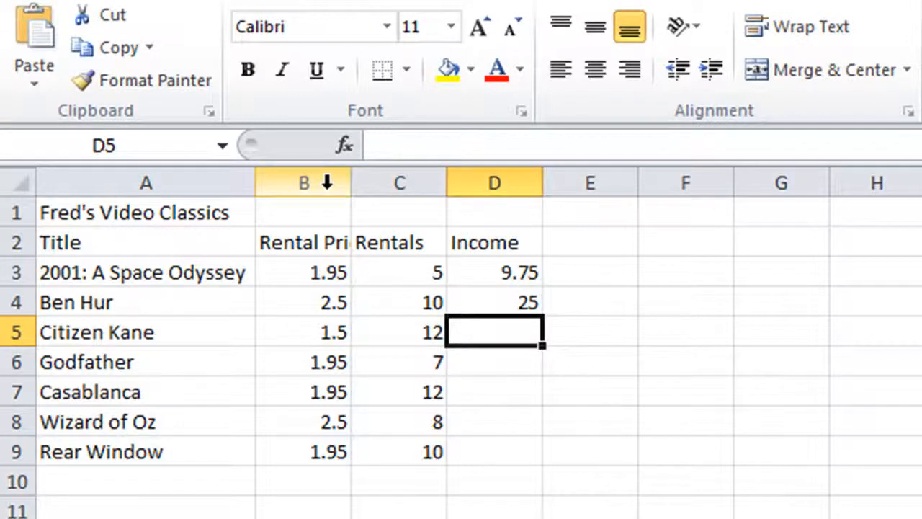
pyautogui.press('Up')
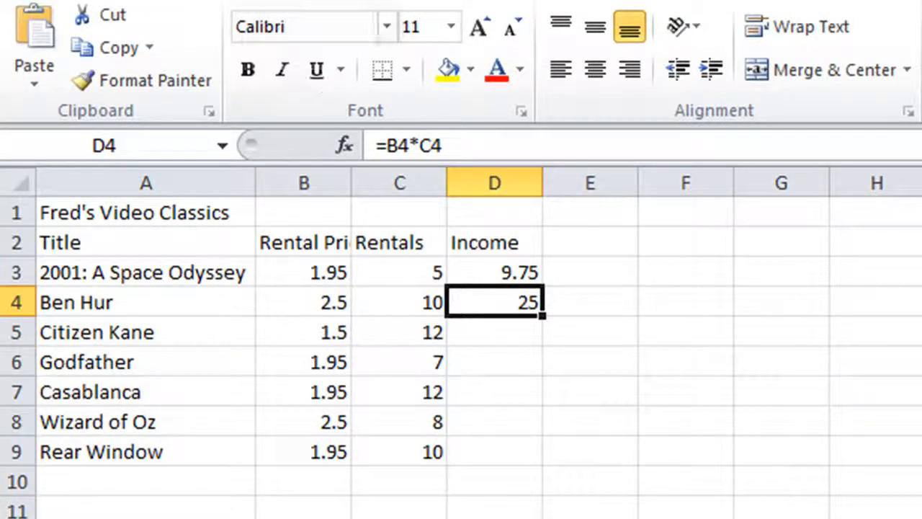
pyautogui.moveTo(505, 271); pyautogui.dragTo(503, 292)
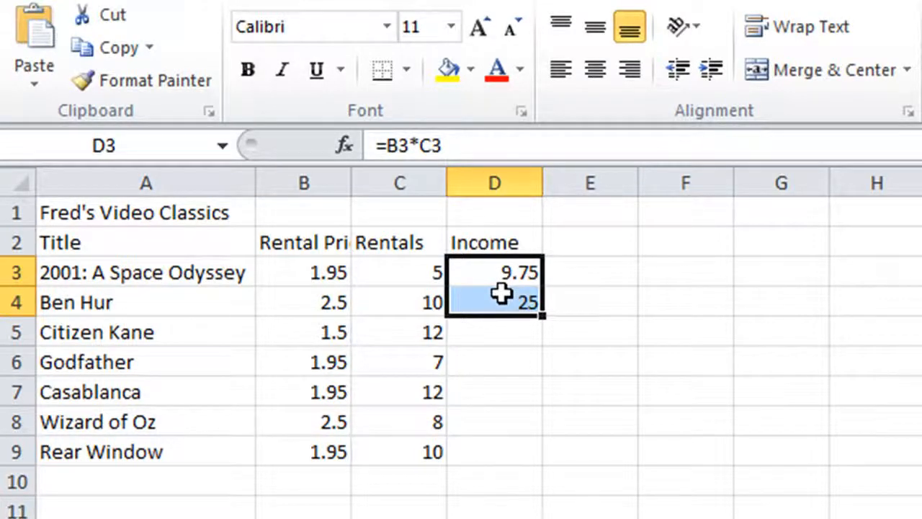
pyautogui.press('Delete')
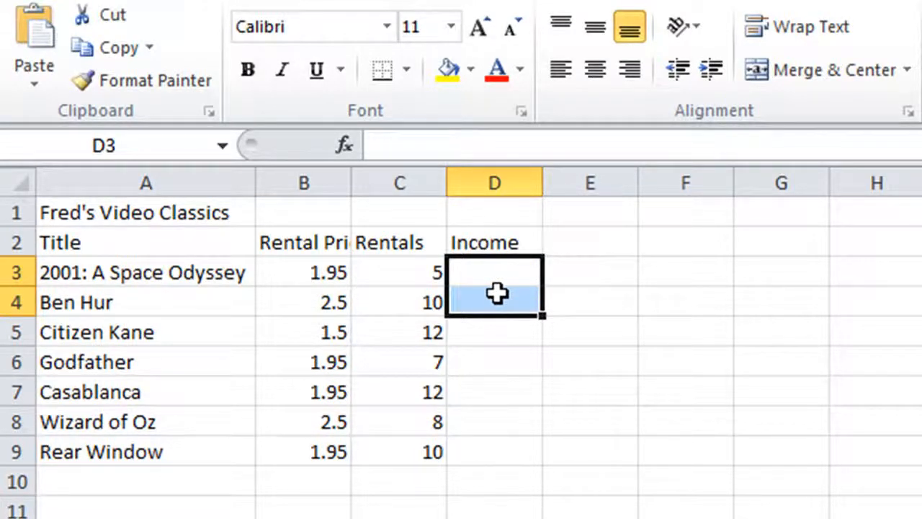
# Enter the formula =B3*C3 in cell D3 for the 2001: A Space Odyssey Income, keeping D3 selected.
pyautogui.click(498, 272)
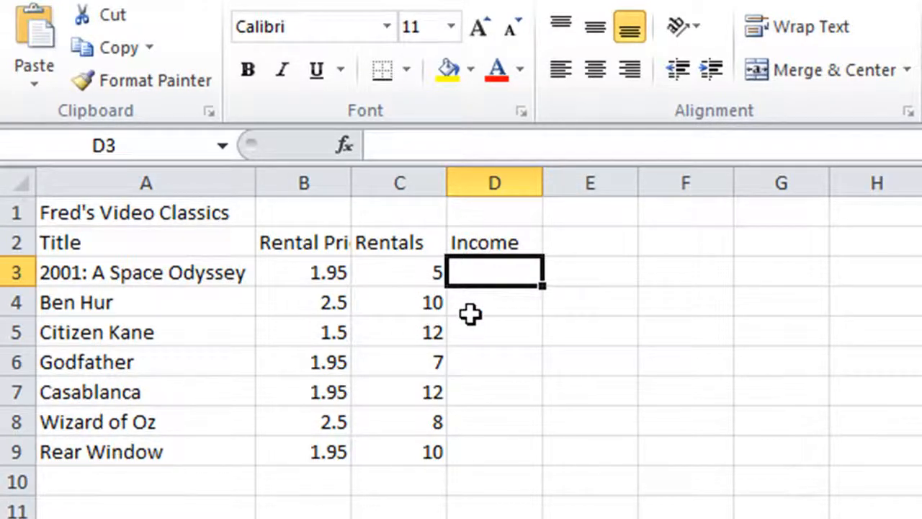
pyautogui.write('=')
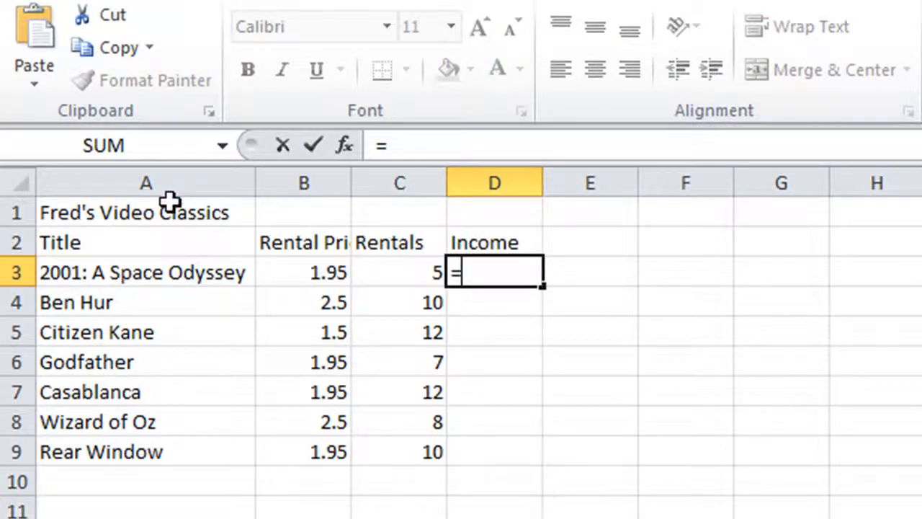
pyautogui.click(298, 265)
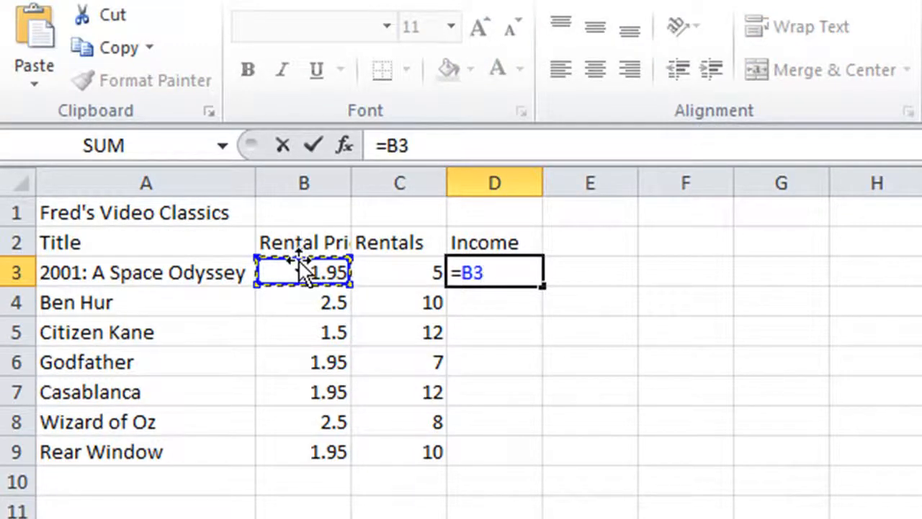
pyautogui.write('*')
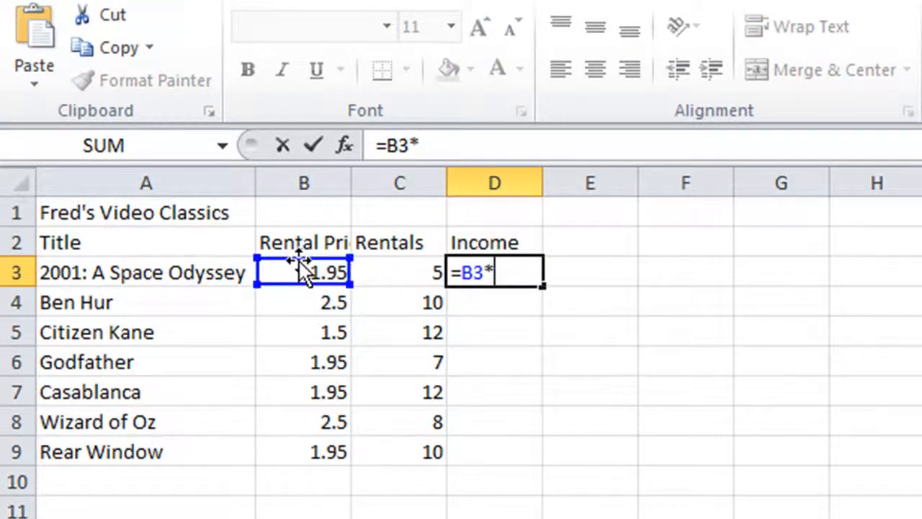
pyautogui.click(420, 266)
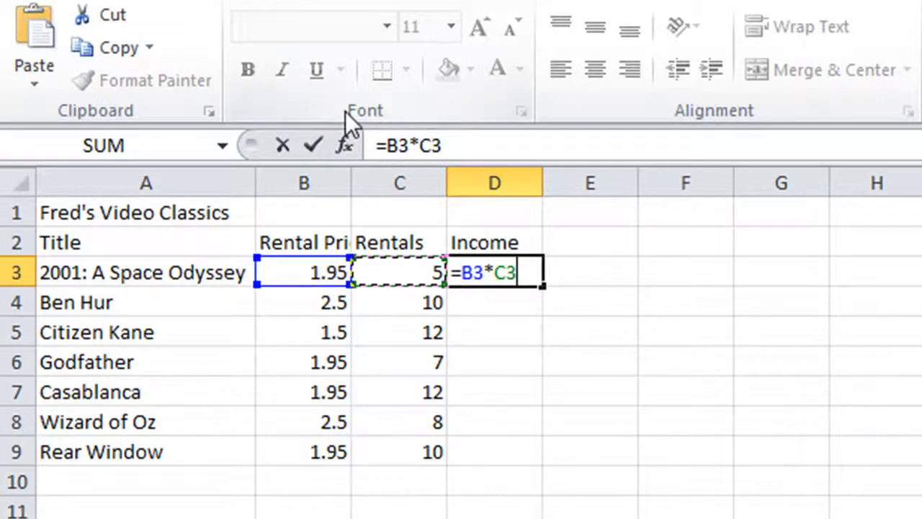
pyautogui.click(313, 144)
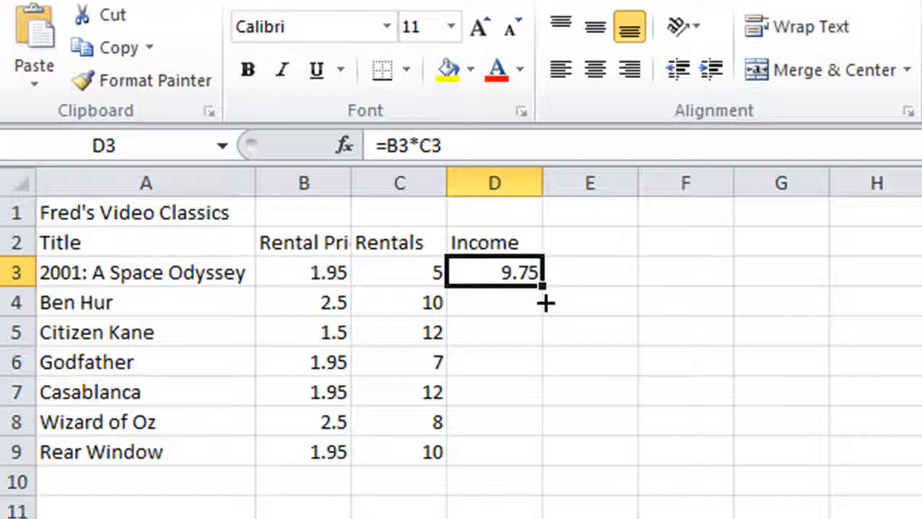
# Fill the Income formula from D3 down to D9 and check the copied formulas cell by cell through D9.
pyautogui.moveTo(544, 288); pyautogui.dragTo(551, 462)
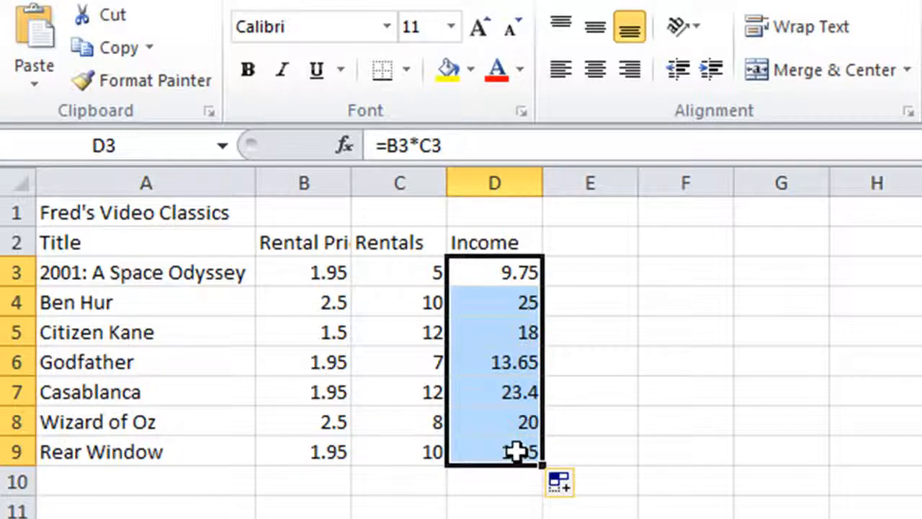
pyautogui.click(502, 272)
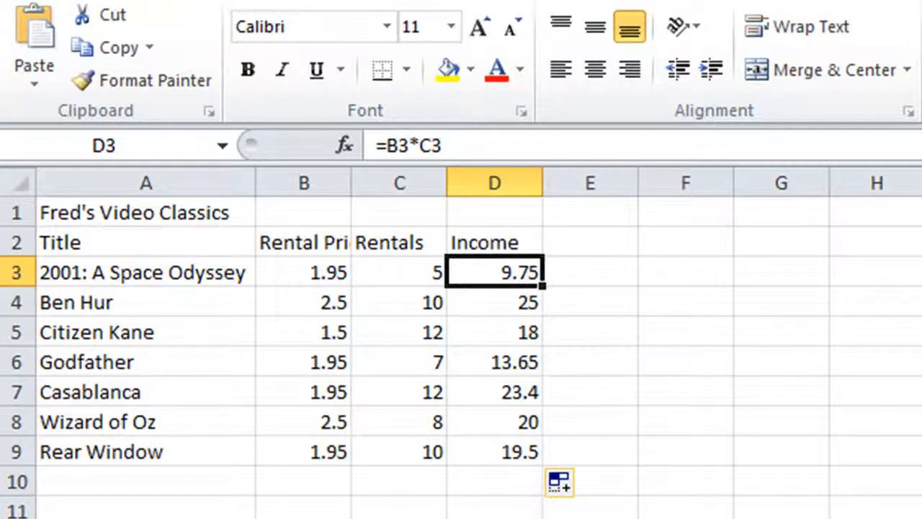
pyautogui.press('Down')
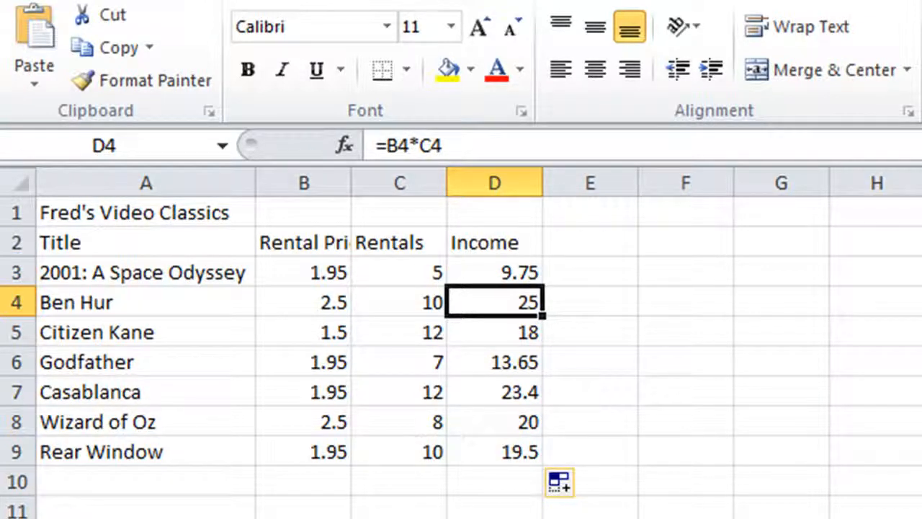
pyautogui.press('Down')
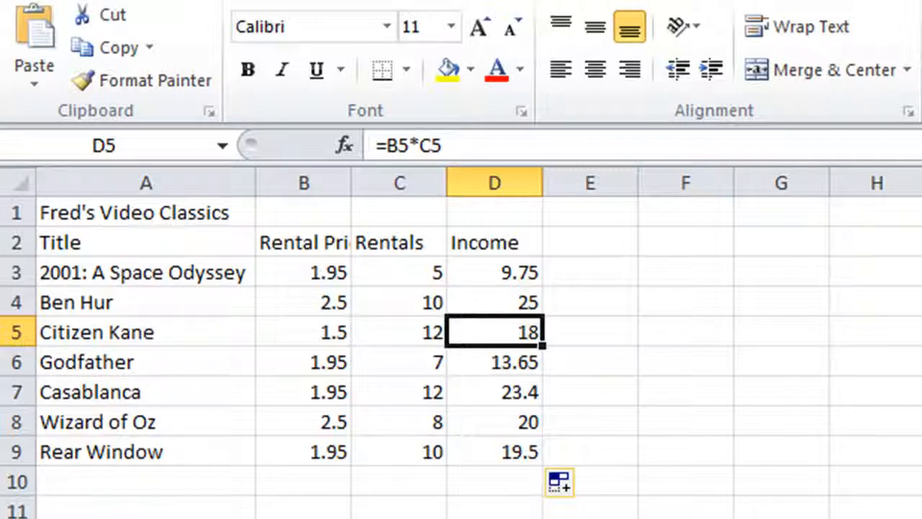
pyautogui.press('Down')
pyautogui.press('Down')
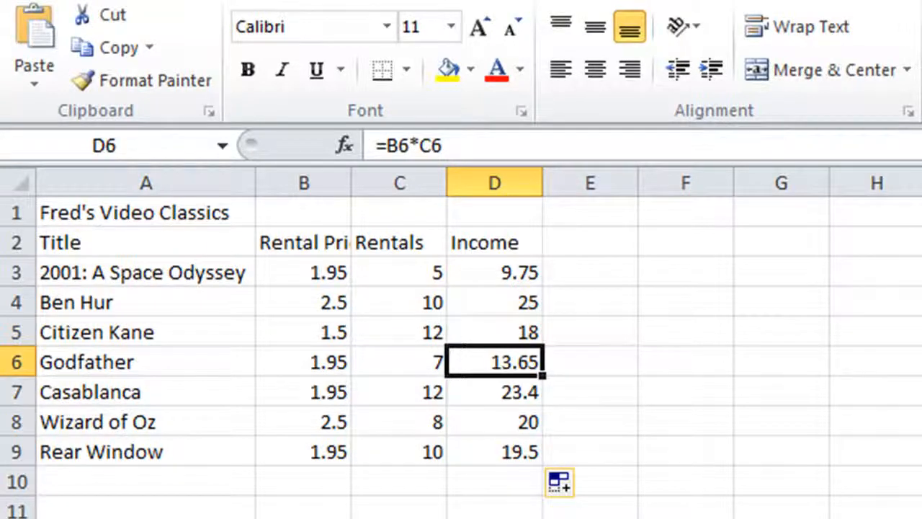
pyautogui.press('Down')
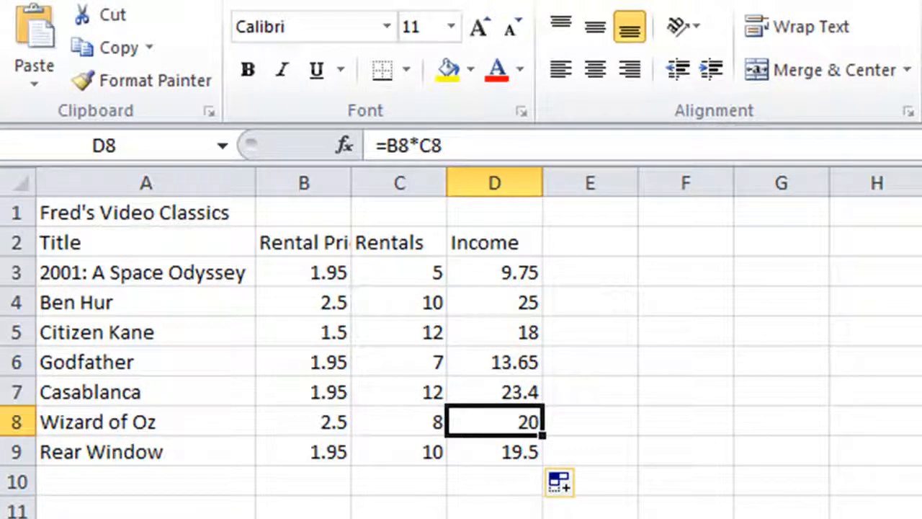
pyautogui.press('Down')
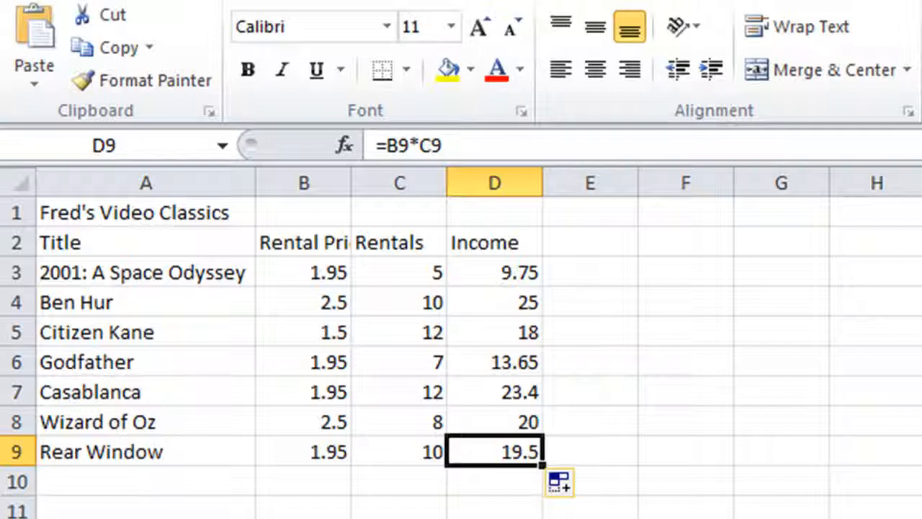
# Clear the copied Income formulas from D4:D9, keeping only the original formula in D3.
pyautogui.click(488, 311)
pyautogui.moveTo(488, 311); pyautogui.dragTo(485, 449)
pyautogui.press('Delete')
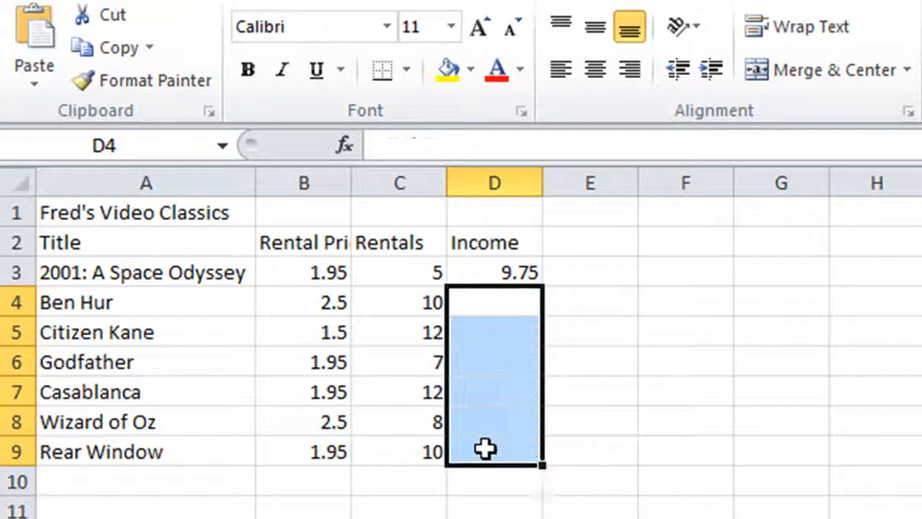
# Auto-fill the D3 Income formula down to the last title in row 9 and save the workbook with A10 selected.
pyautogui.click(505, 268)
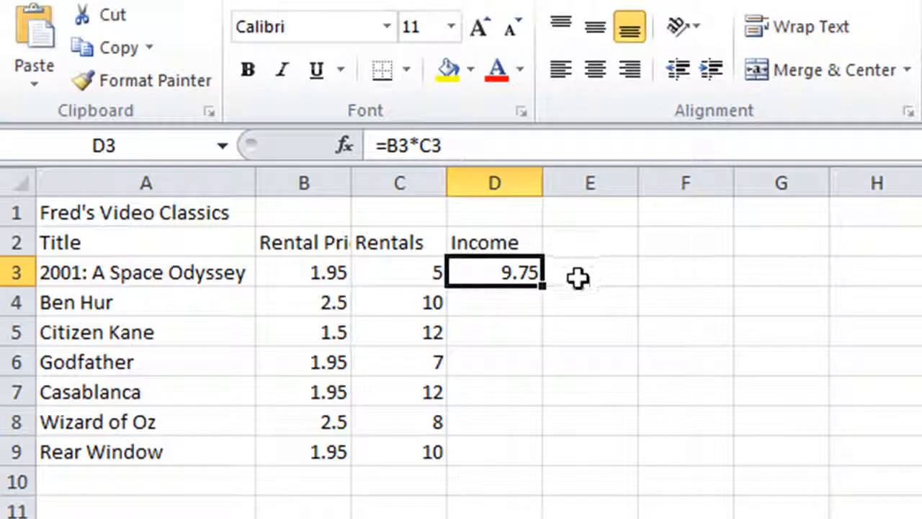
pyautogui.doubleClick(544, 289)
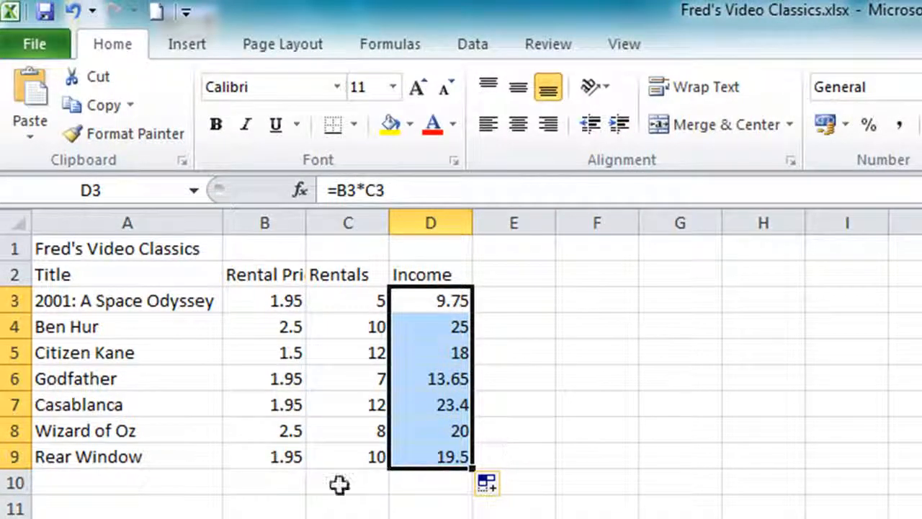
pyautogui.click(148, 479)
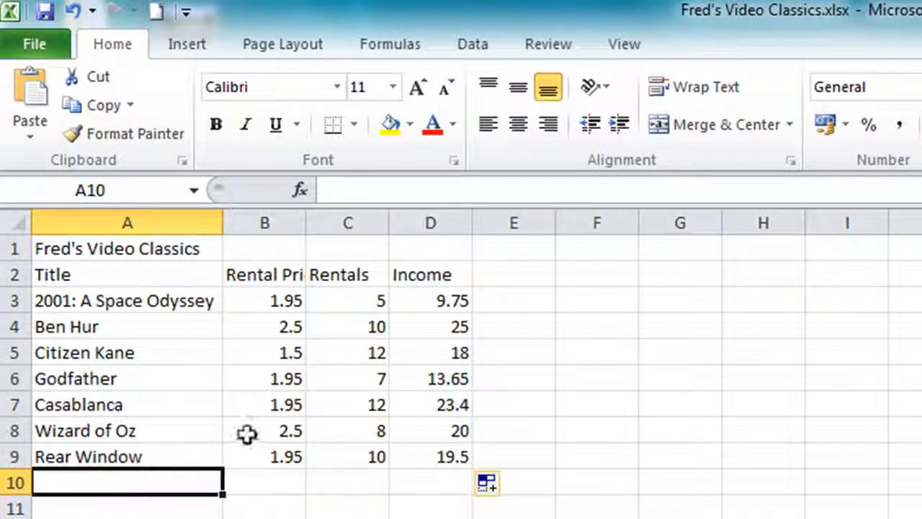
pyautogui.click(41, 13)
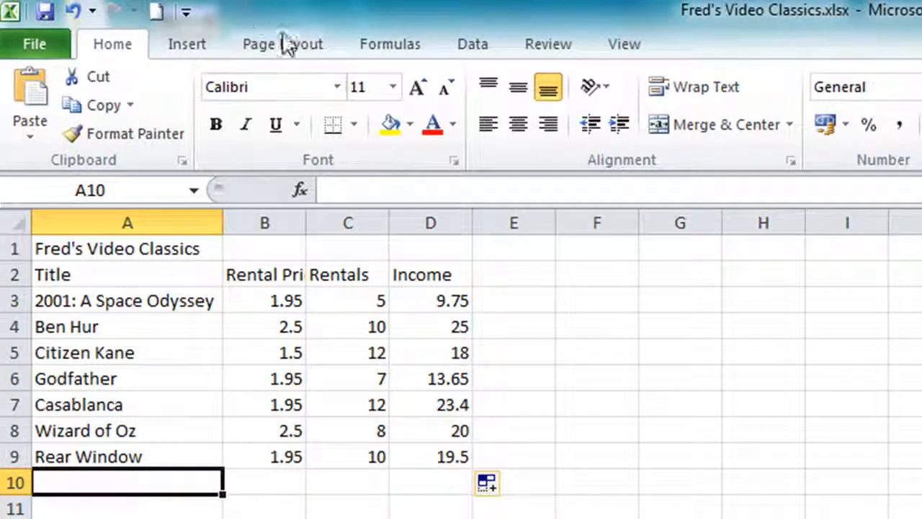